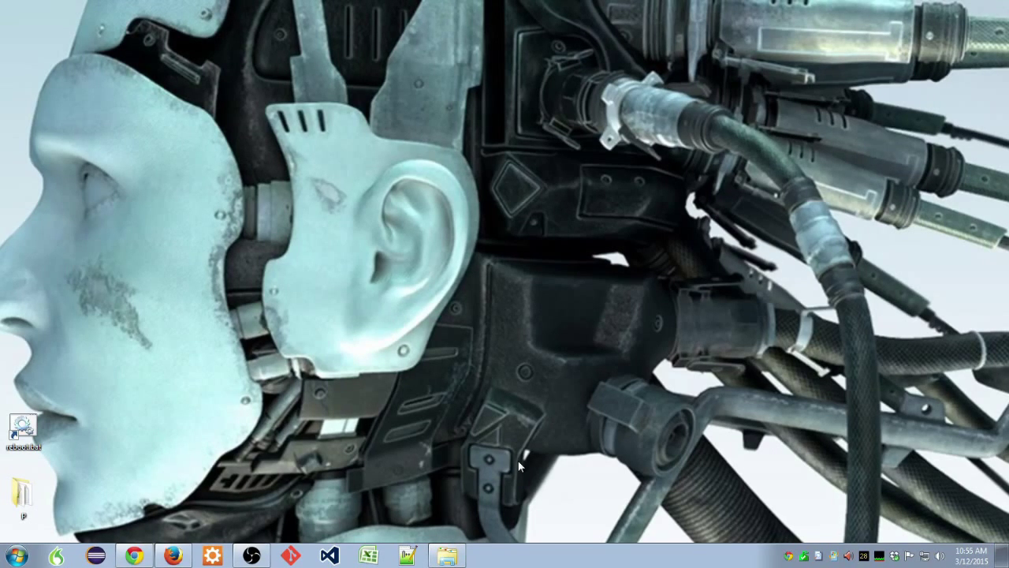
# Switch to Firefox and look through the natlink folder in the NaturallySpeaking python scripting env project's files
pyautogui.click(174, 555)
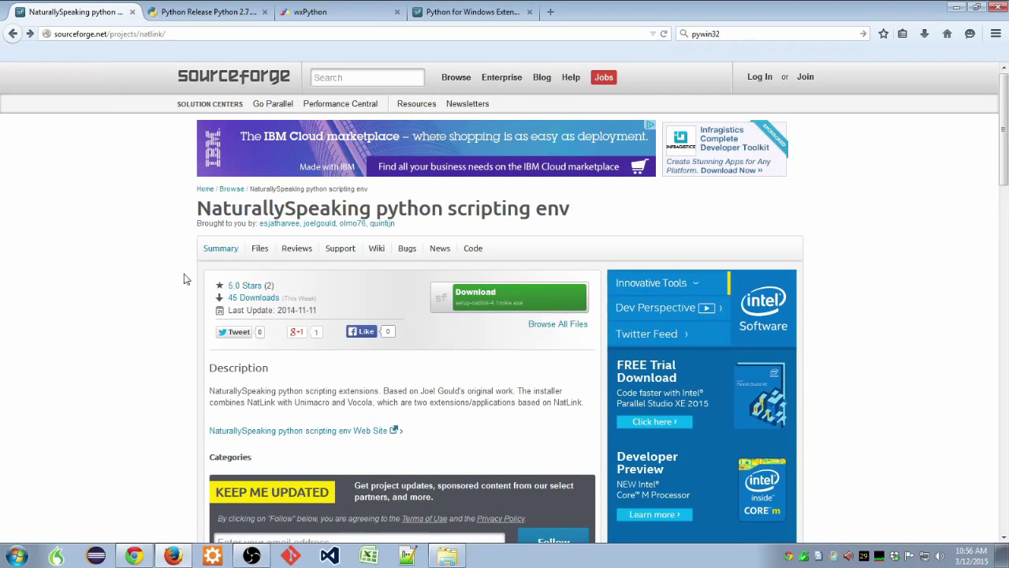
pyautogui.click(260, 249)
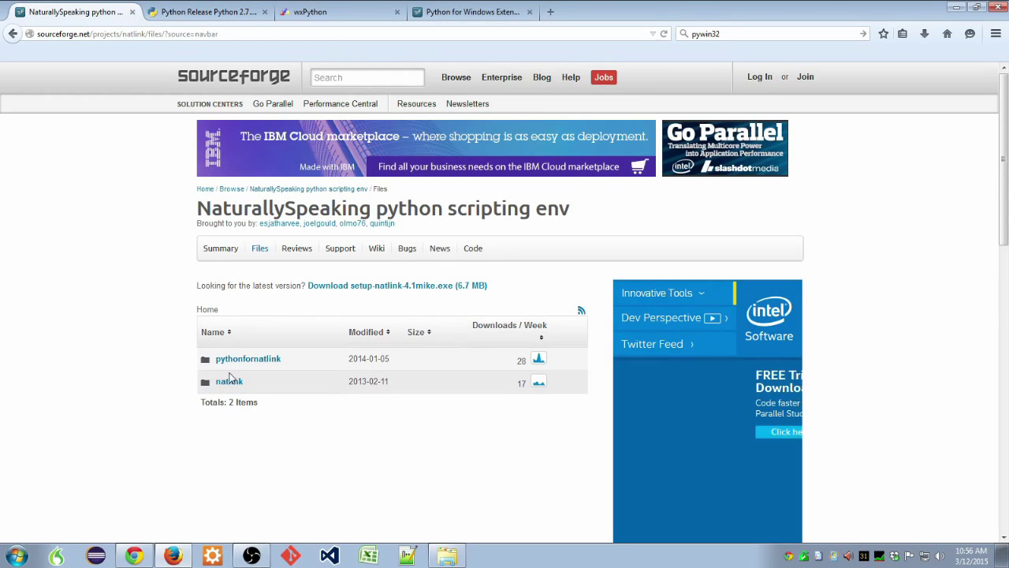
pyautogui.click(230, 385)
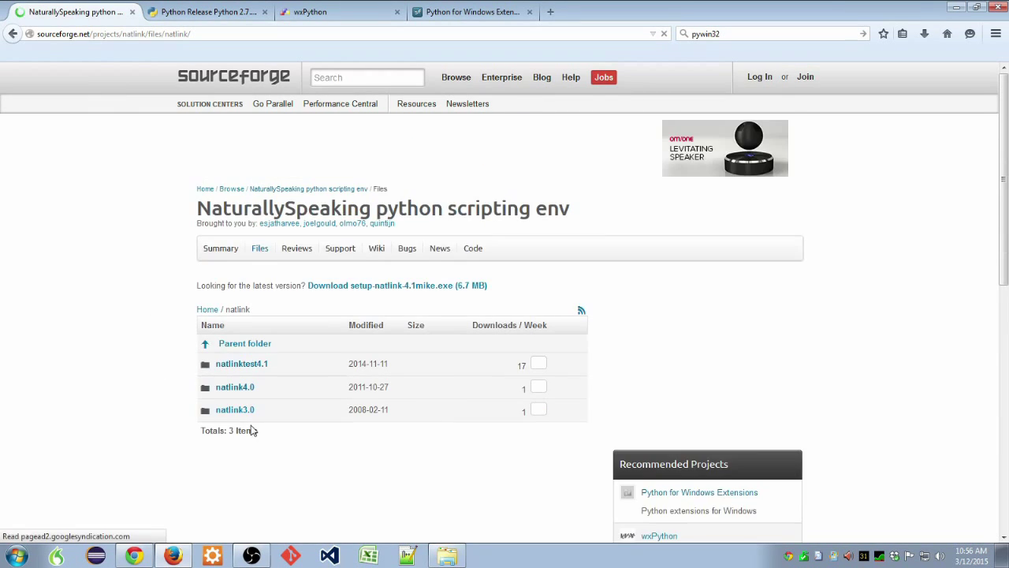
pyautogui.hotkey('alt', 'Left')
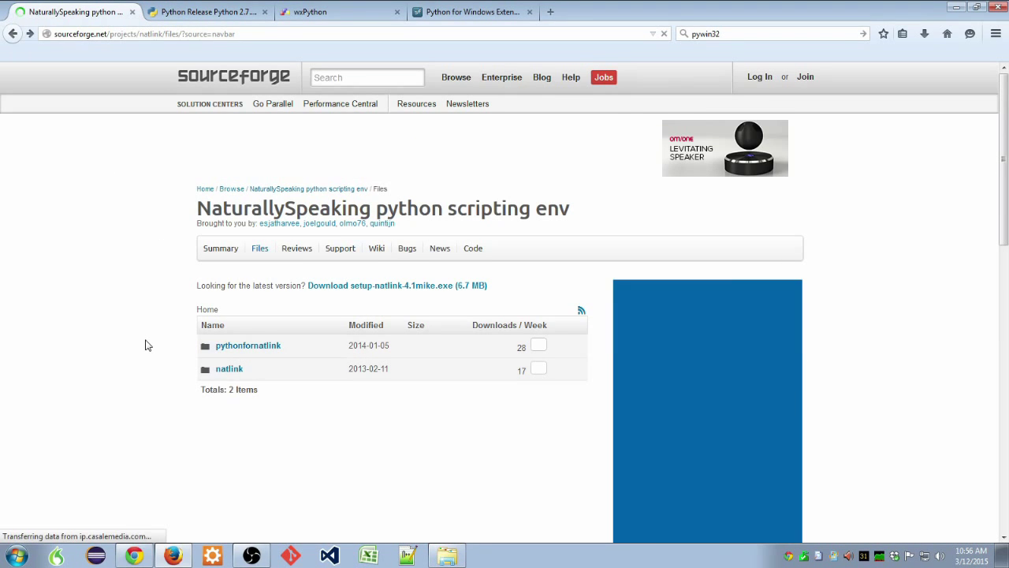
# Read the Python 2.7 requirements listed for NatLink in the pythonfornatlink folder, and return to the project's file list
pyautogui.click(229, 361)
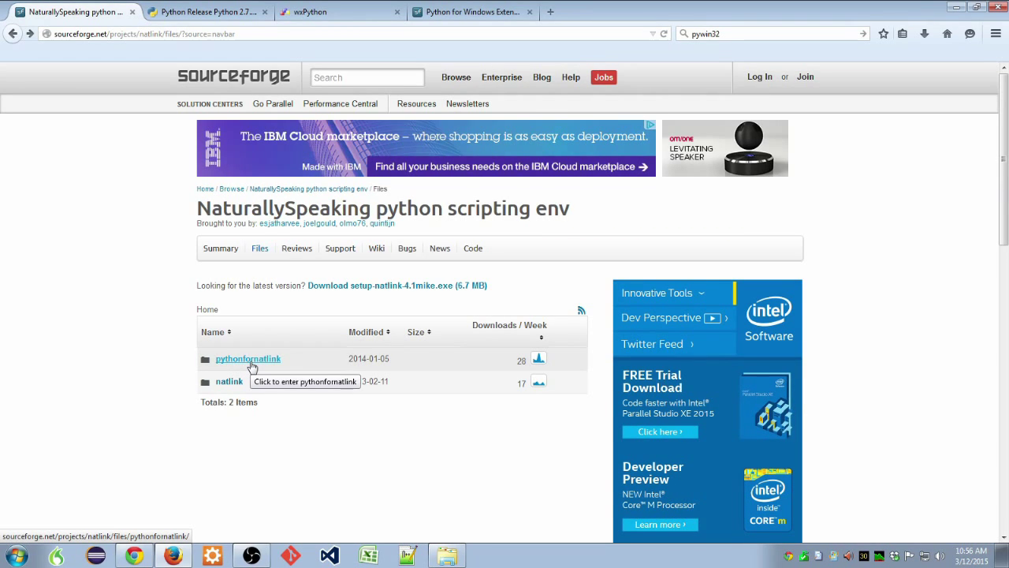
pyautogui.click(249, 364)
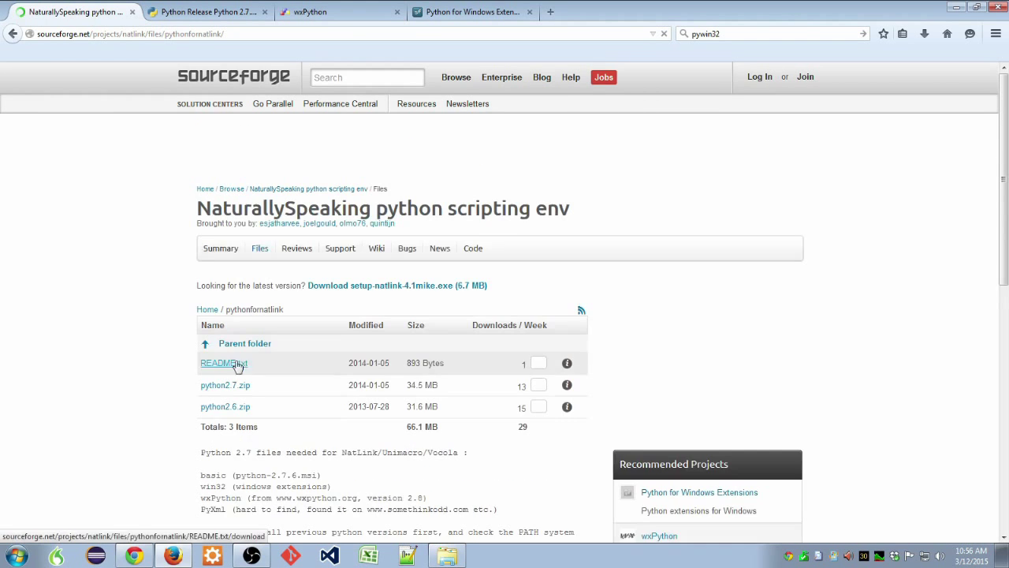
pyautogui.scroll(-2, 130, 359)
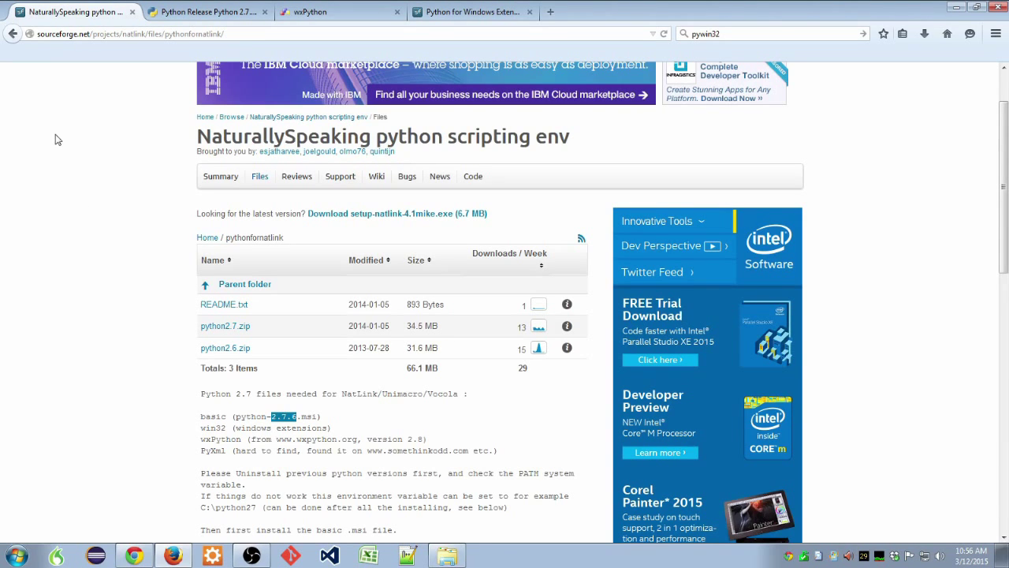
pyautogui.click(11, 36)
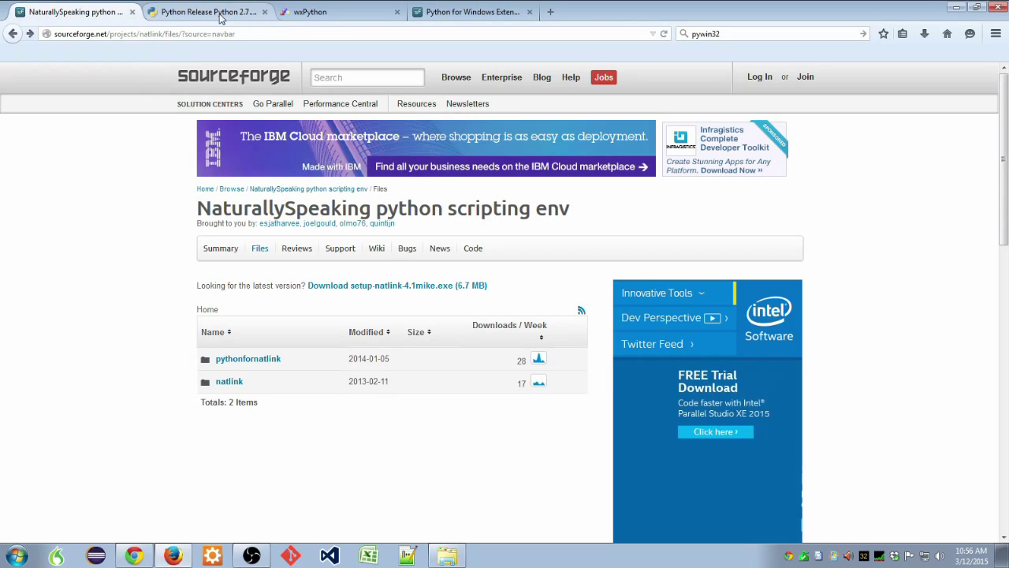
# Download the Windows x86 MSI installer python-2.7.9.msi from the Python 2.7.9 release page
pyautogui.click(209, 12)
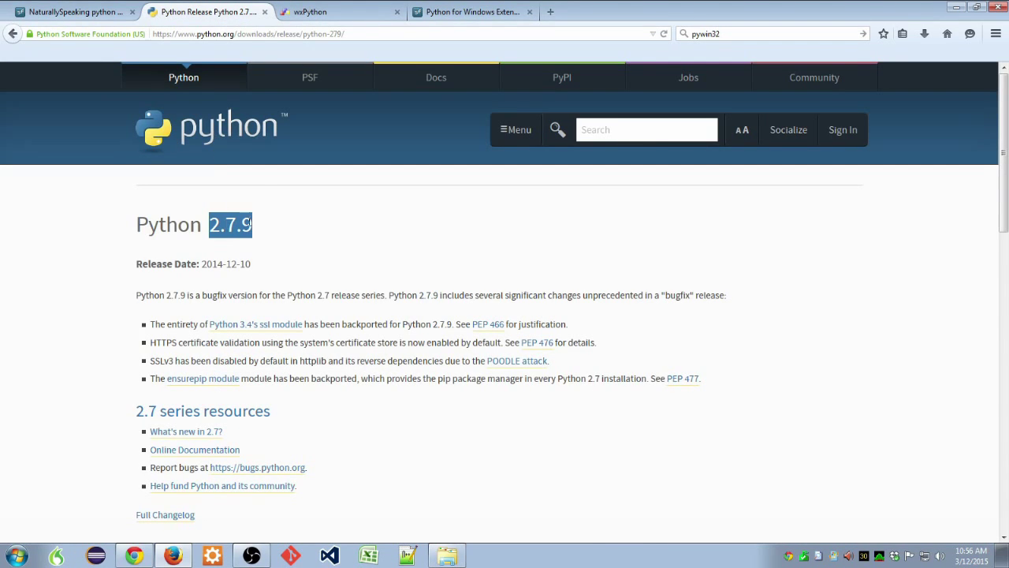
pyautogui.click(210, 223)
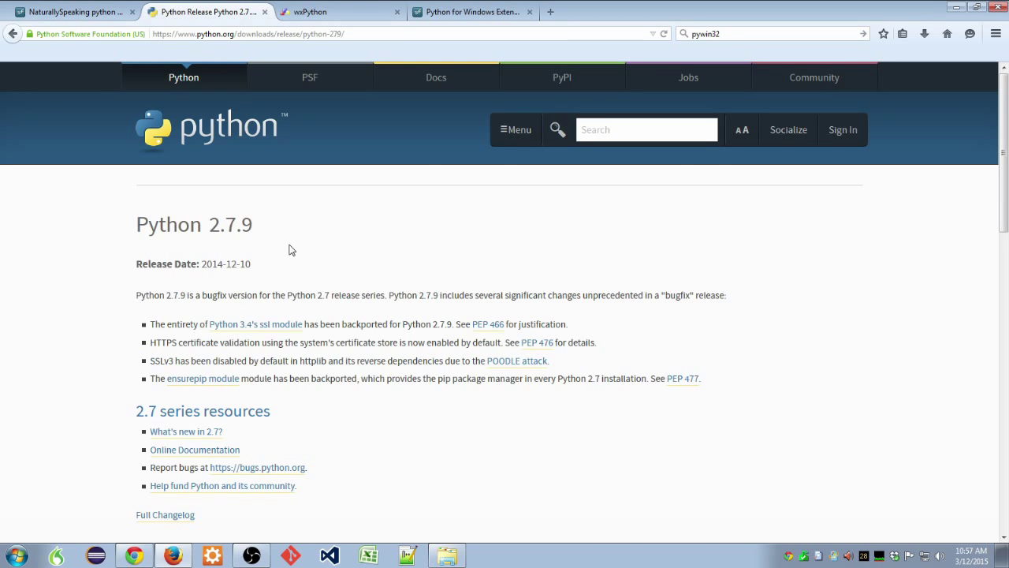
pyautogui.scroll(-6, 288, 250)
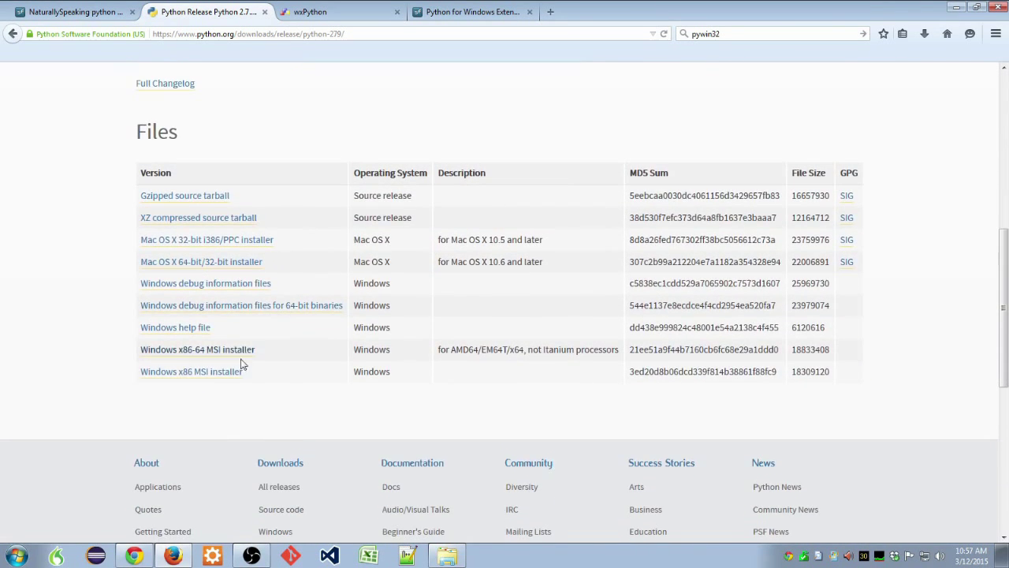
pyautogui.click(201, 377)
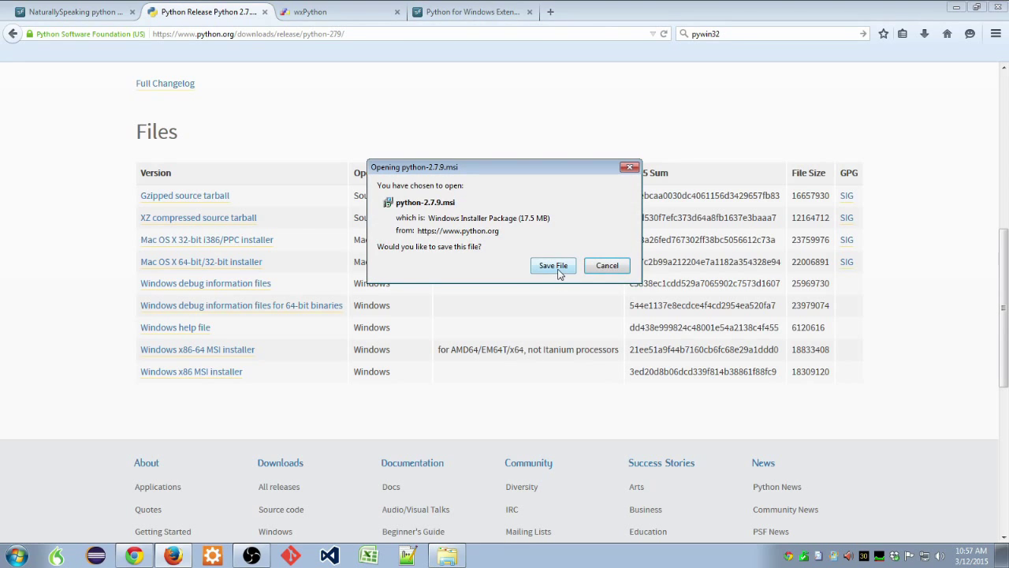
pyautogui.click(553, 266)
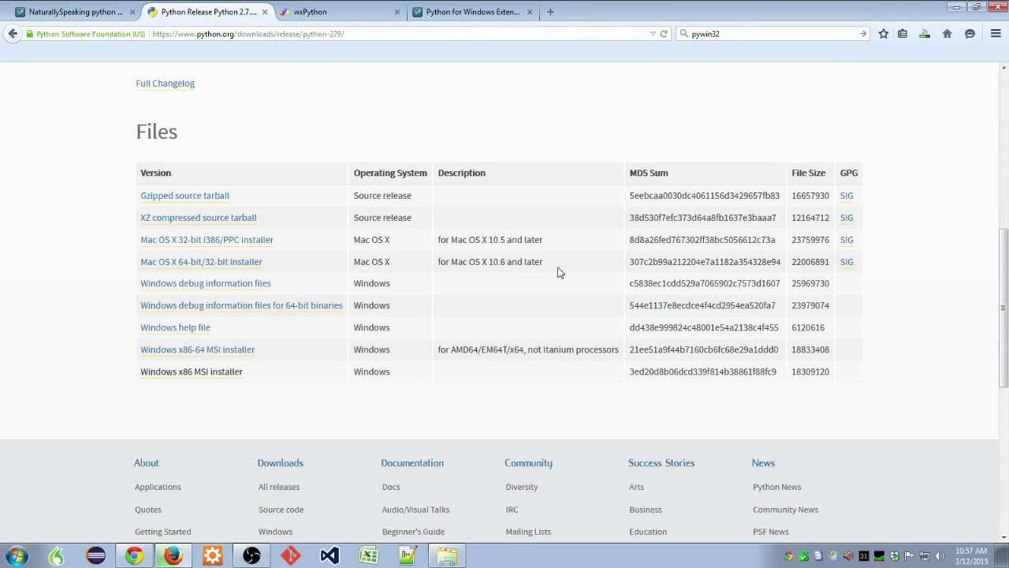
# Download the 32-bit wxPython 3.0 Windows installer for Python 2.7 (wxPython3.0-win32-py27) from the wxPython site
pyautogui.click(319, 13)
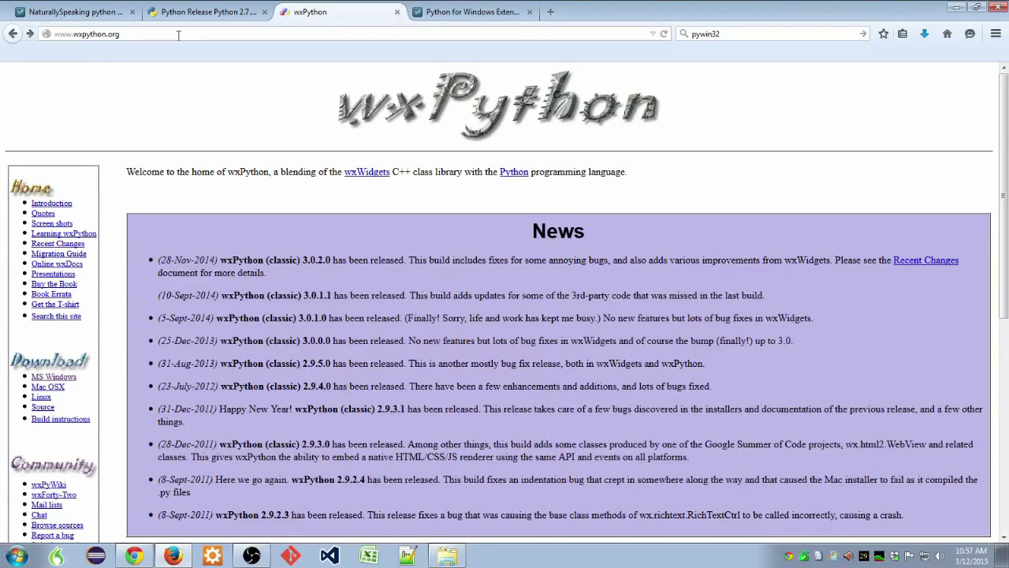
pyautogui.click(56, 372)
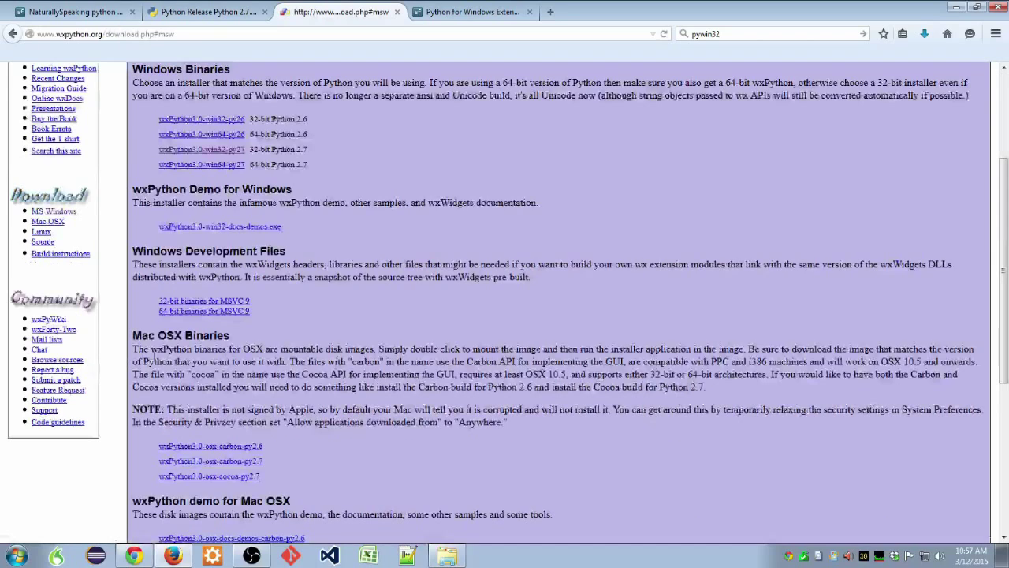
pyautogui.click(225, 152)
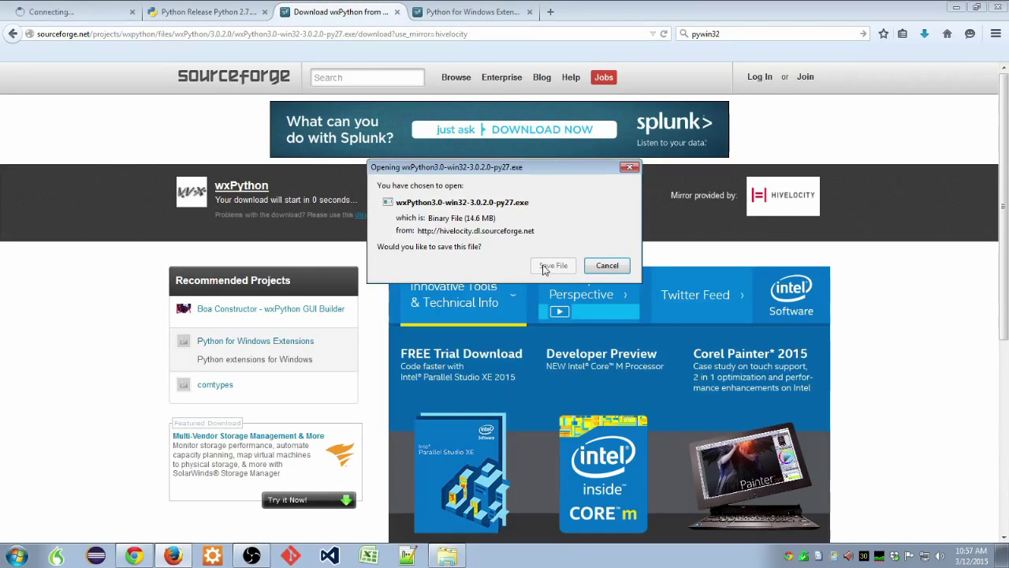
pyautogui.click(544, 268)
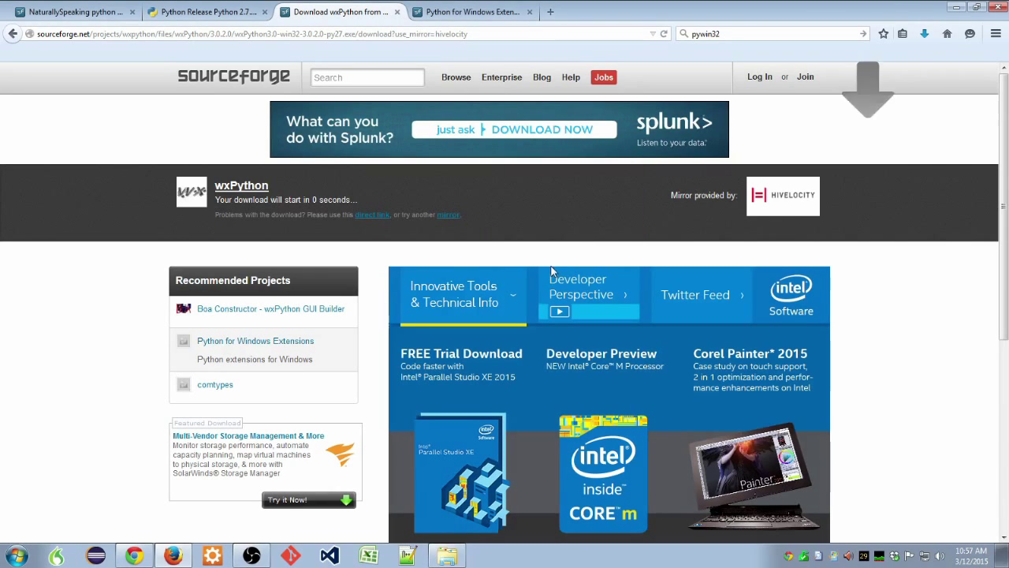
# Download pywin32-219.win32-py2.7.exe from the Build 219 folder of the Python for Windows Extensions project
pyautogui.click(446, 12)
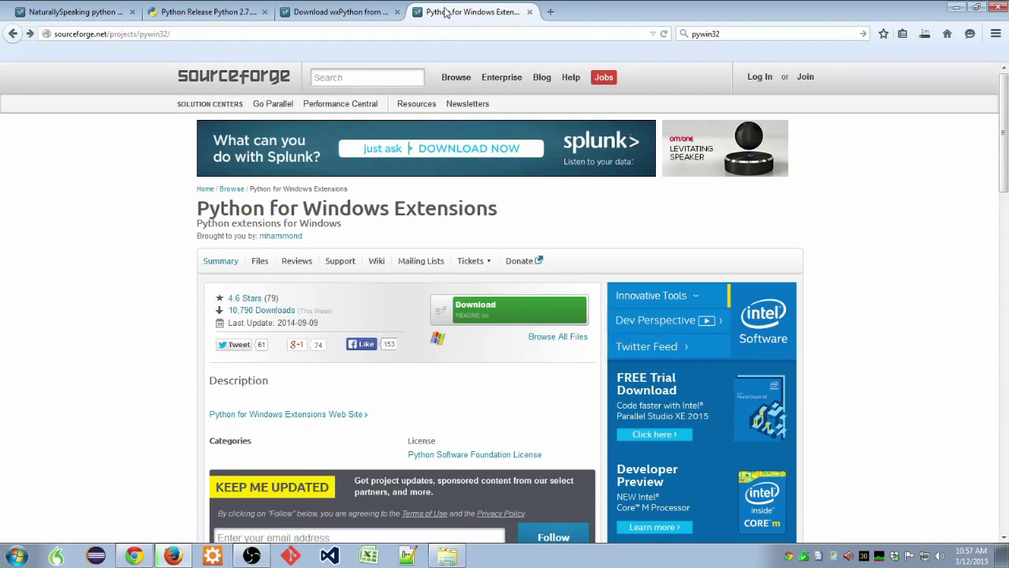
pyautogui.click(260, 262)
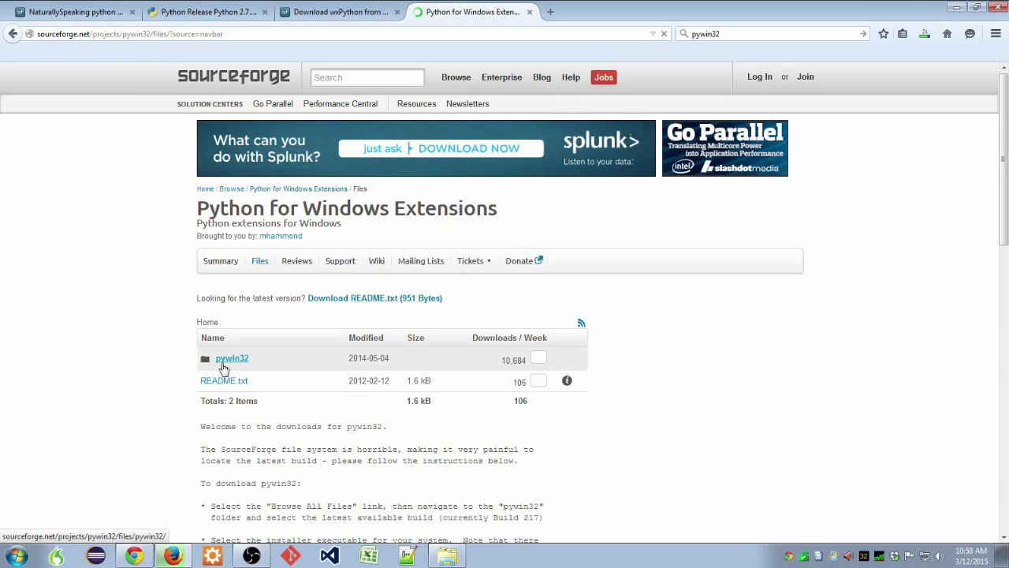
pyautogui.click(222, 371)
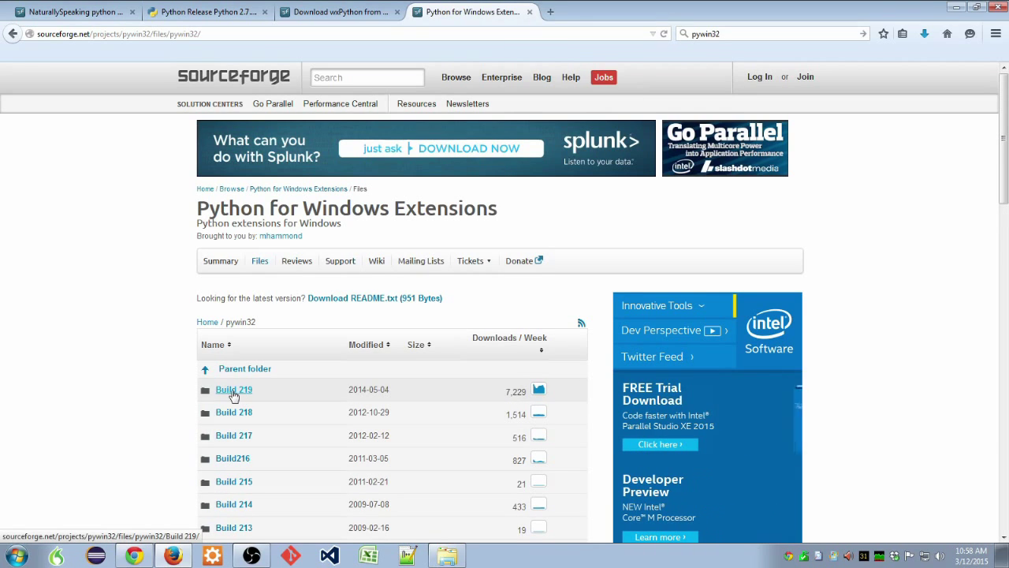
pyautogui.click(233, 390)
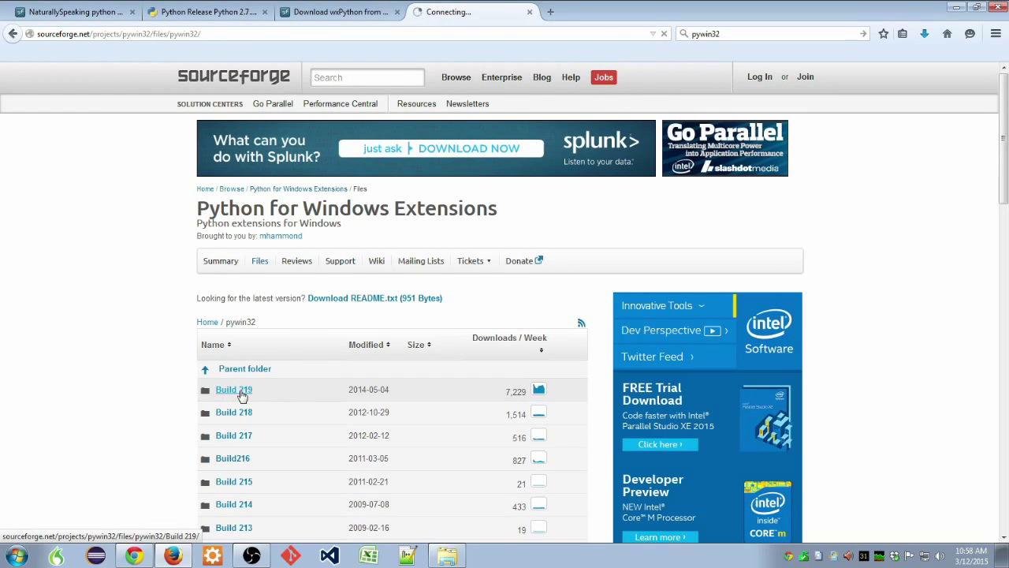
pyautogui.scroll(-3, 251, 384)
pyautogui.scroll(-3, 251, 384)
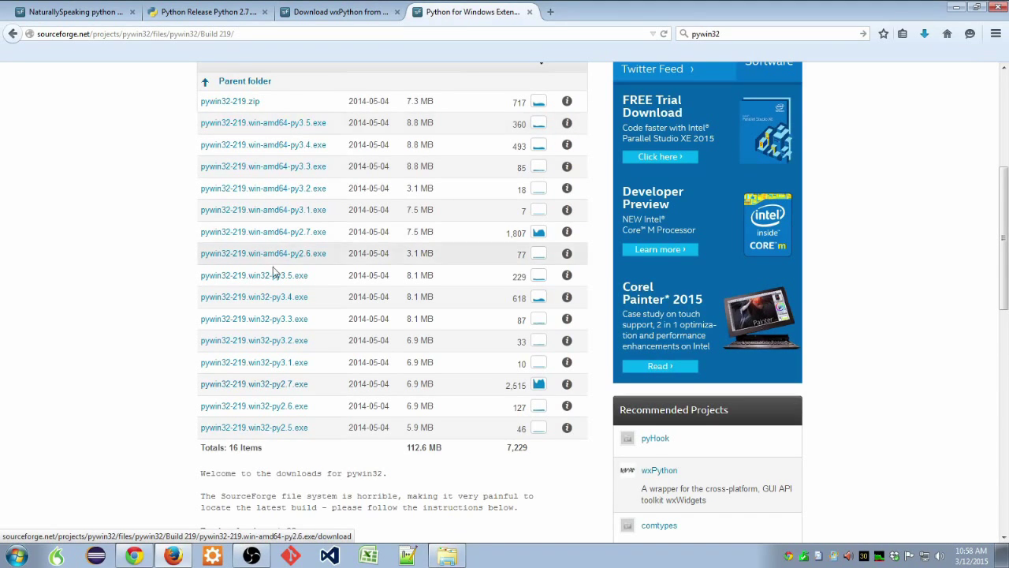
pyautogui.click(288, 387)
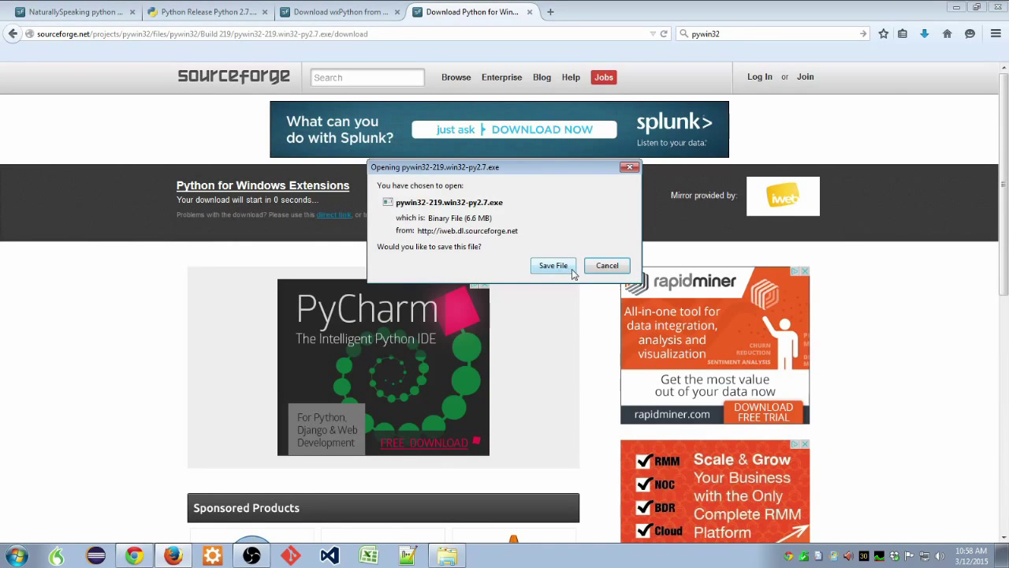
pyautogui.click(555, 265)
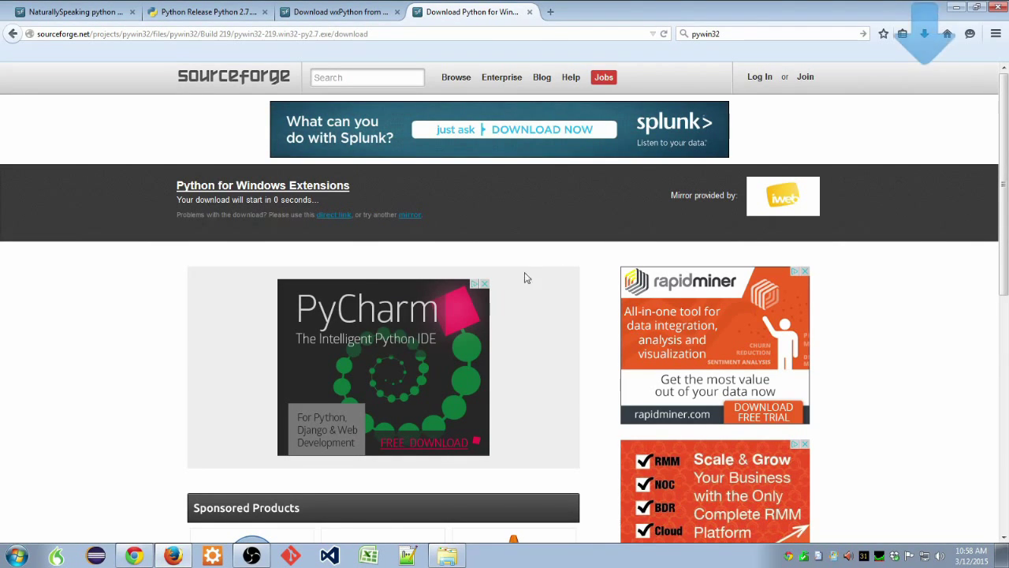
# Download setup-natlink-4.1mike.exe from the natlinktest4.1 folder of the NaturallySpeaking python scripting env project
pyautogui.click(75, 12)
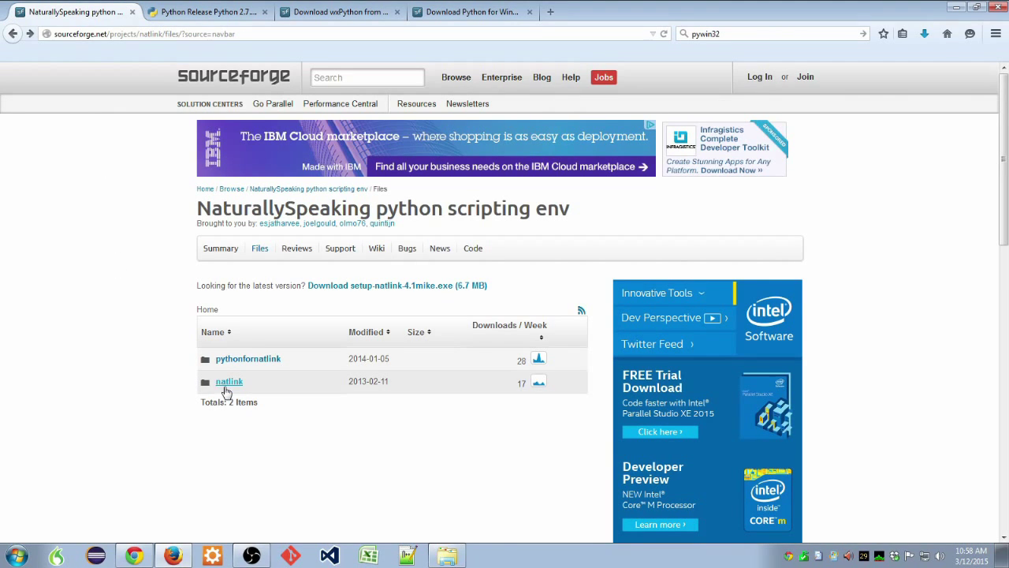
pyautogui.click(227, 384)
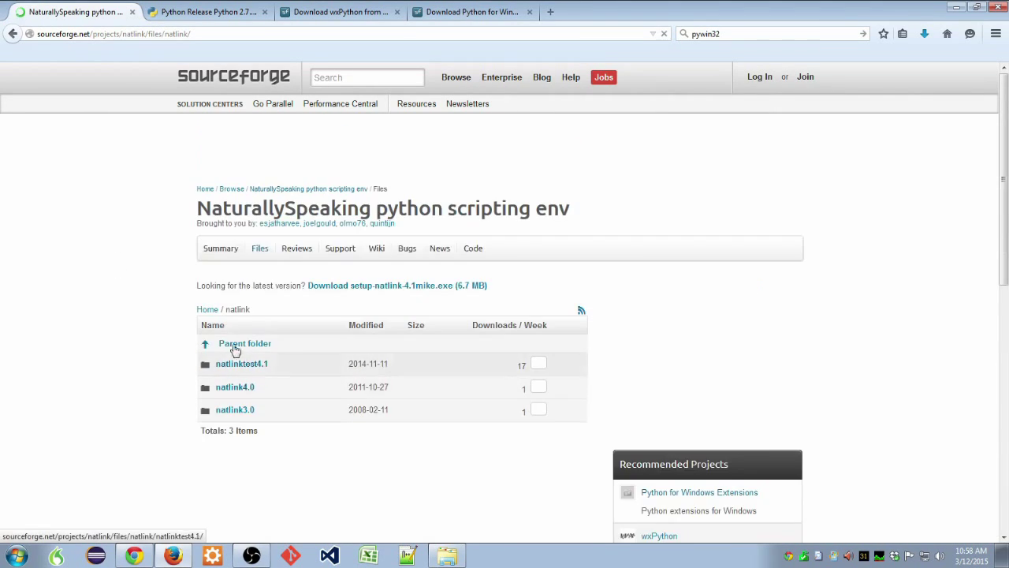
pyautogui.click(248, 369)
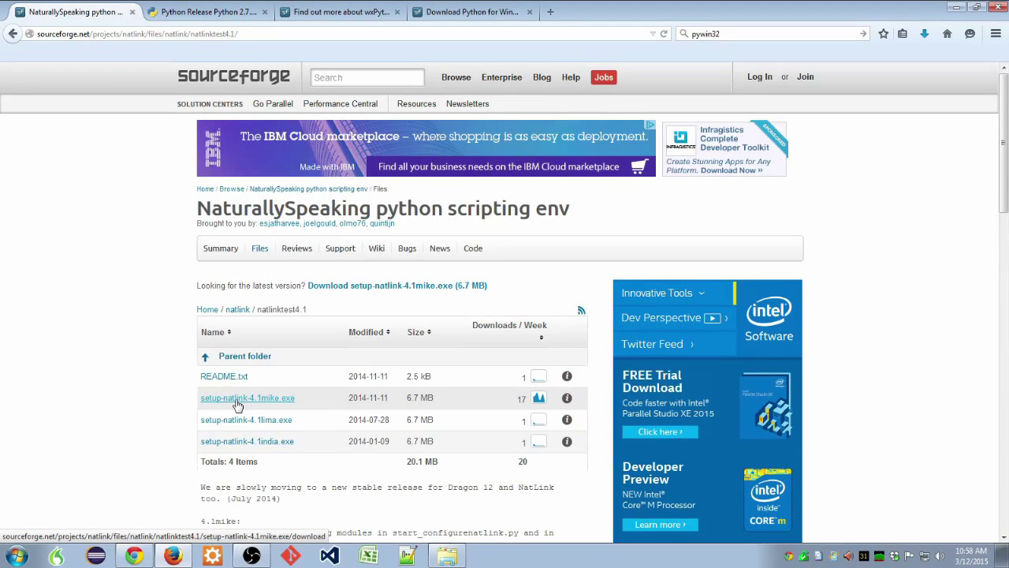
pyautogui.click(237, 401)
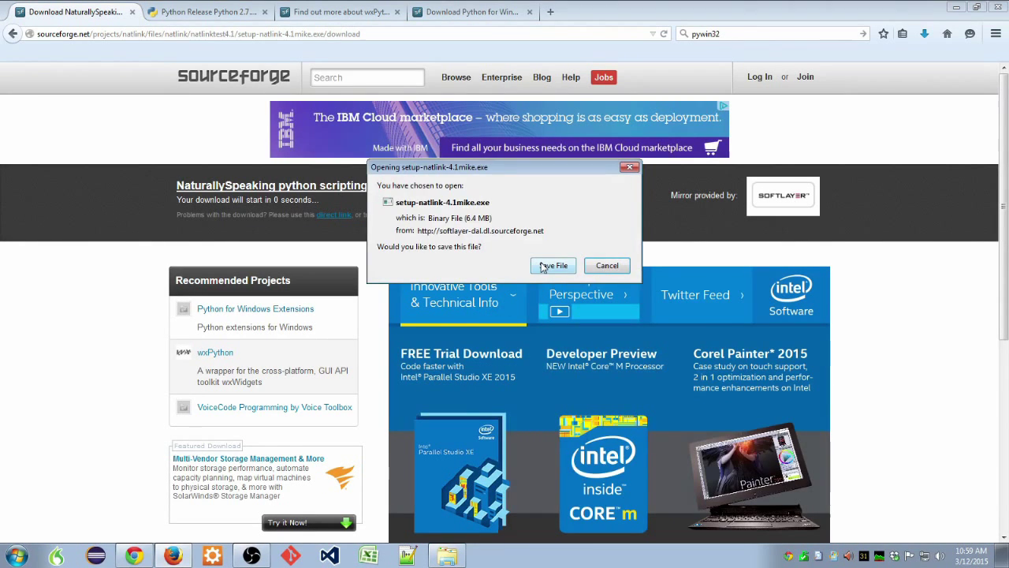
pyautogui.click(540, 267)
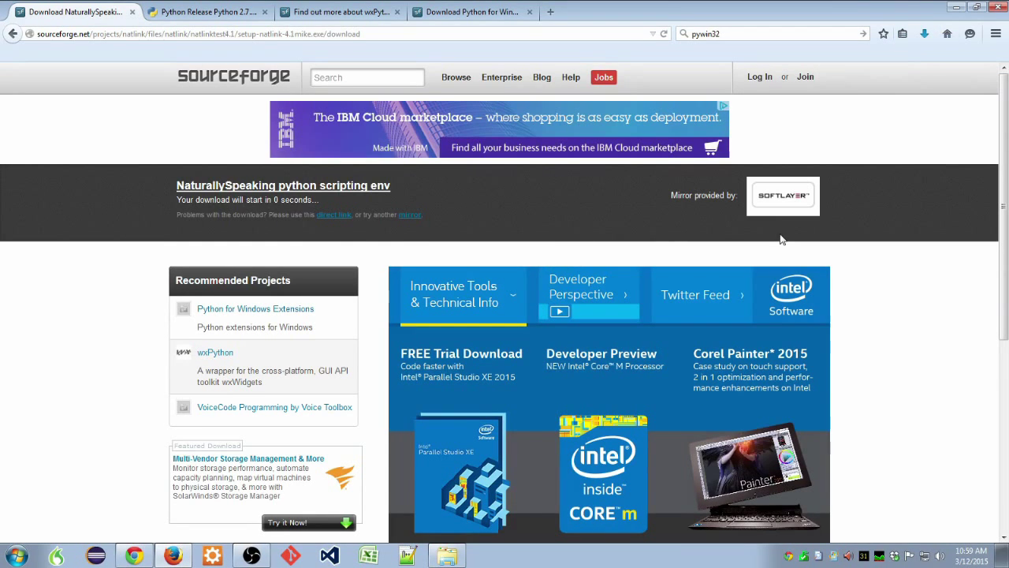
# Launch python-2.7.9.msi from the full downloads list and accept installing Python for all users
pyautogui.click(926, 35)
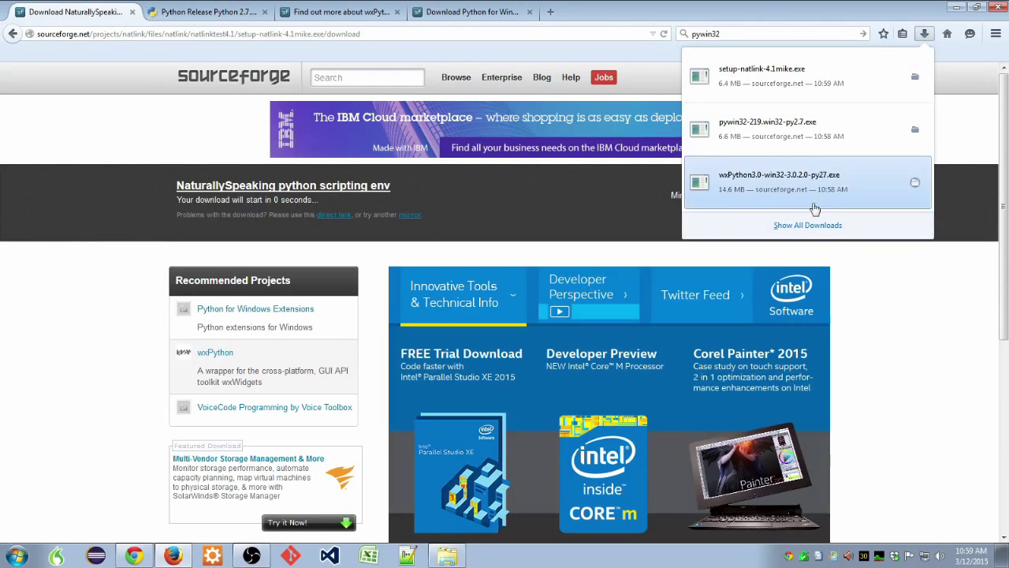
pyautogui.click(796, 226)
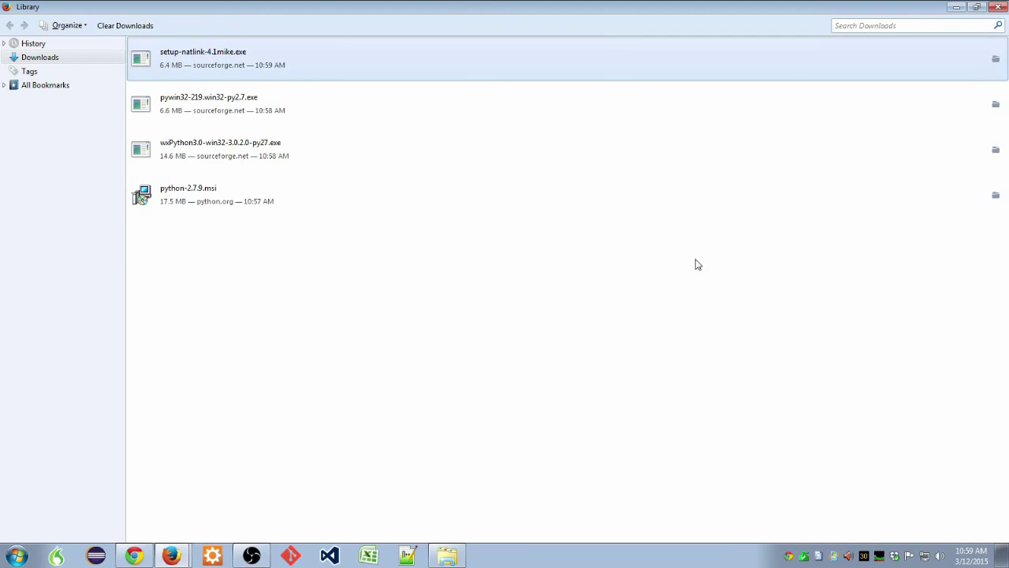
pyautogui.doubleClick(248, 203)
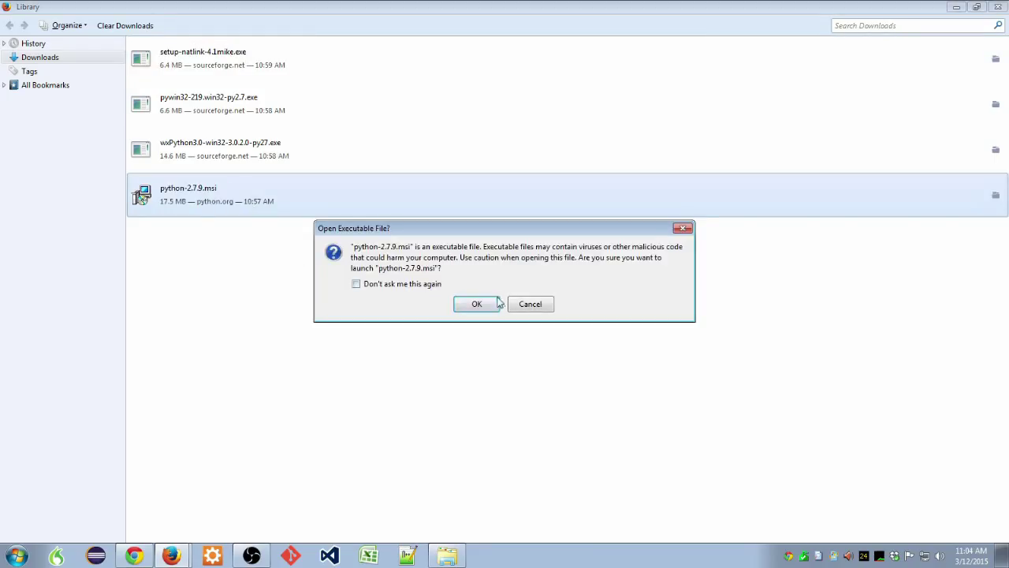
pyautogui.click(477, 304)
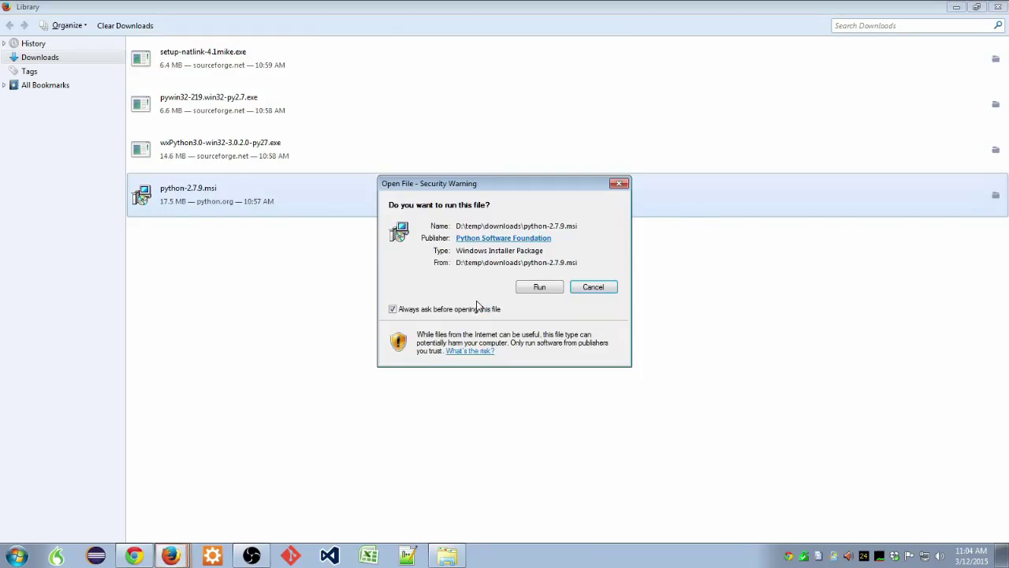
pyautogui.click(540, 287)
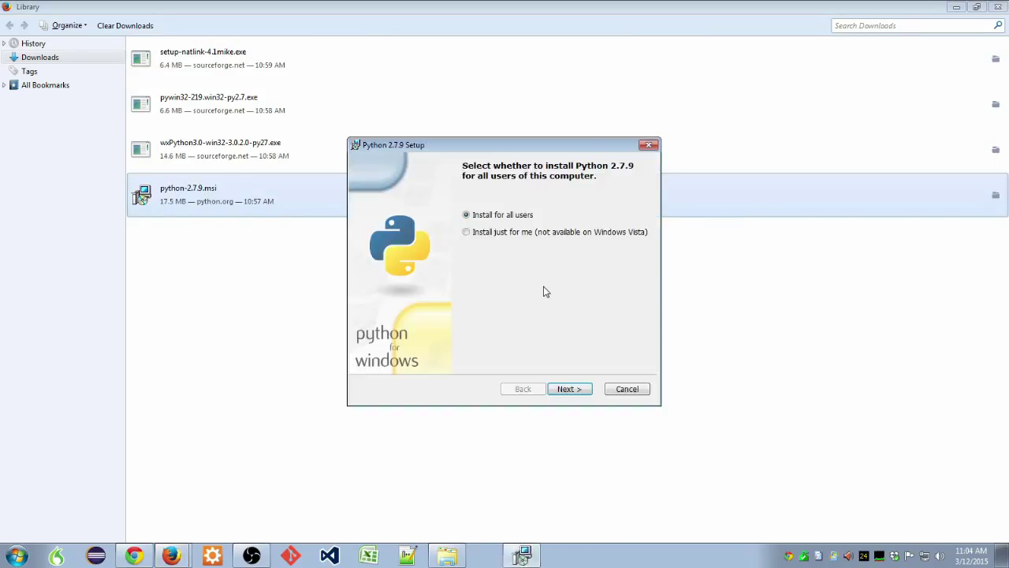
pyautogui.click(562, 390)
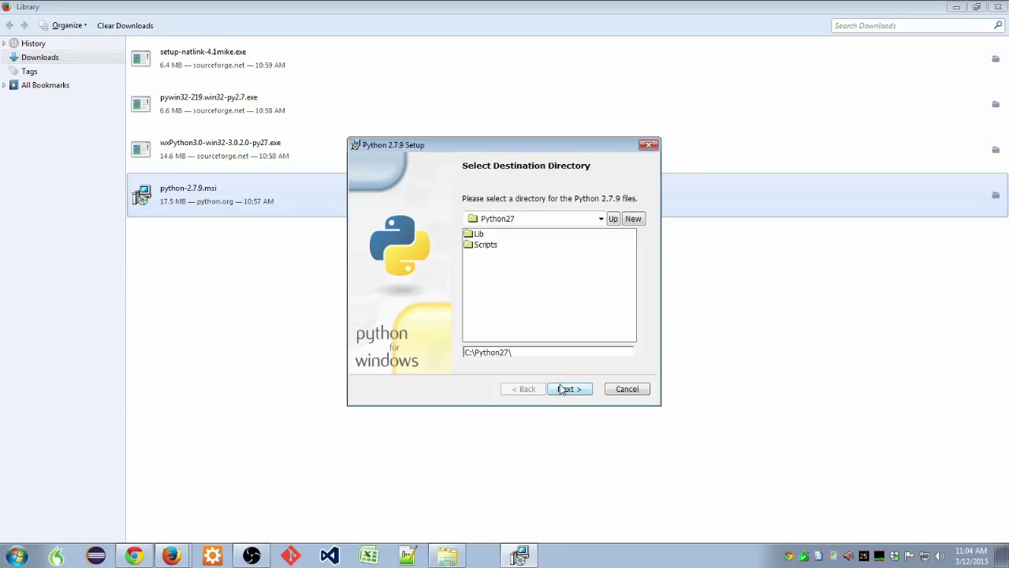
# Set C:\Python27\ as the Python 2.7.9 destination directory and agree to overwrite the existing files there
pyautogui.click(566, 387)
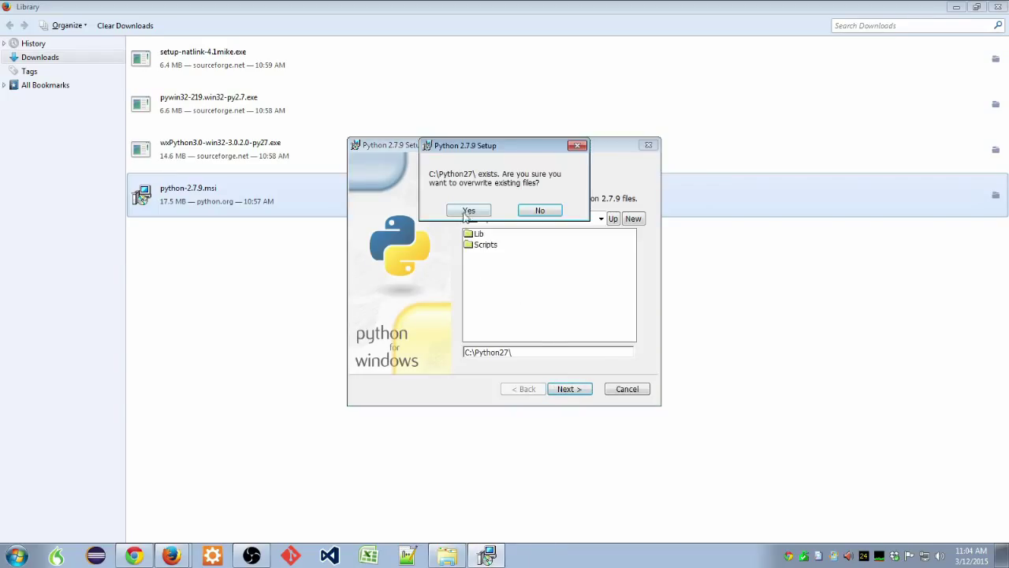
pyautogui.click(467, 212)
pyautogui.click(565, 387)
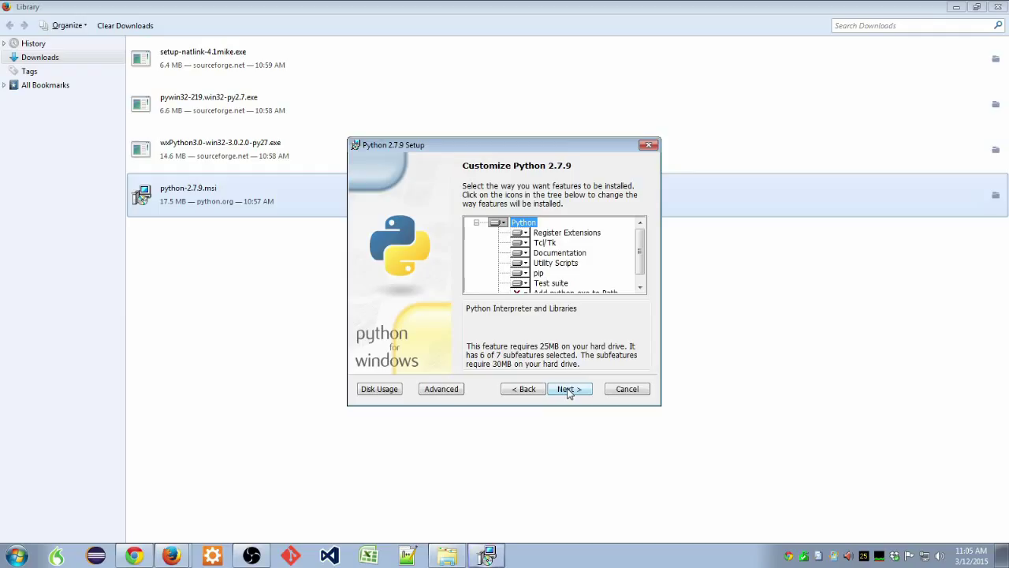
# Include the "Add python.exe to Path" feature in the Python 2.7.9 installation
pyautogui.scroll(-1, 642, 249)
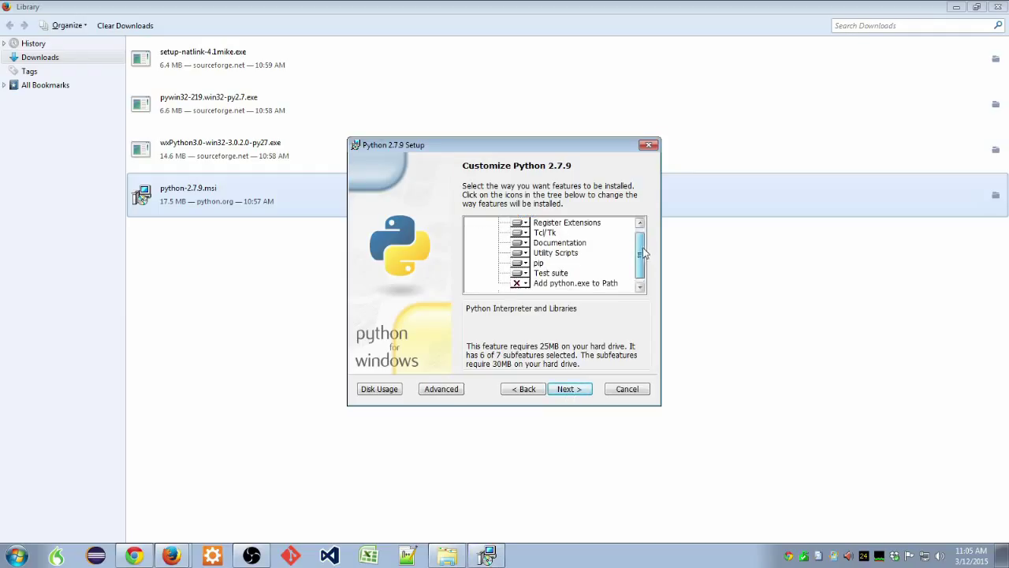
pyautogui.click(578, 284)
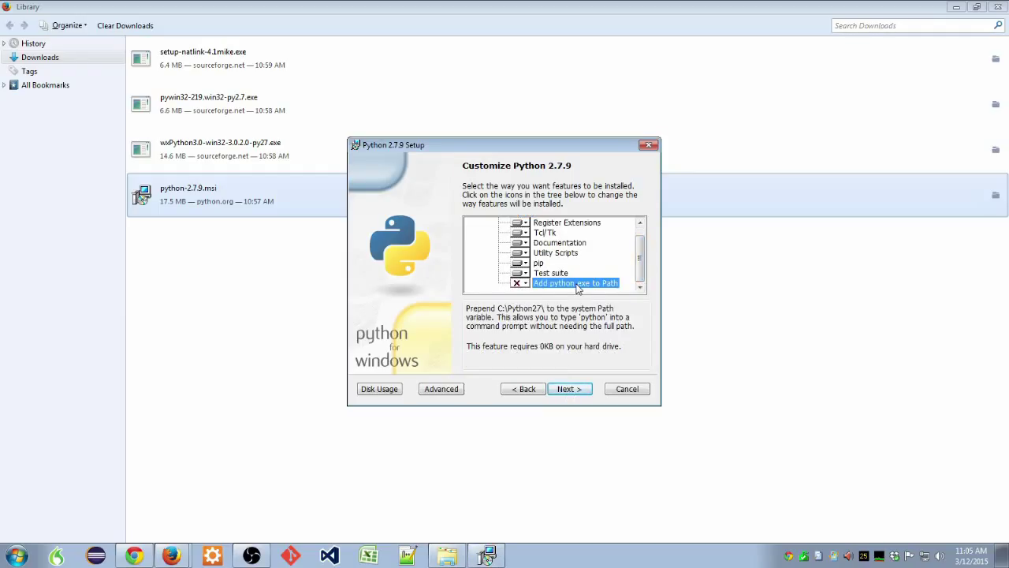
pyautogui.click(520, 282)
pyautogui.click(543, 295)
# Enable compiling .py files to byte code after installation and complete the Python 2.7.9 install
pyautogui.click(438, 390)
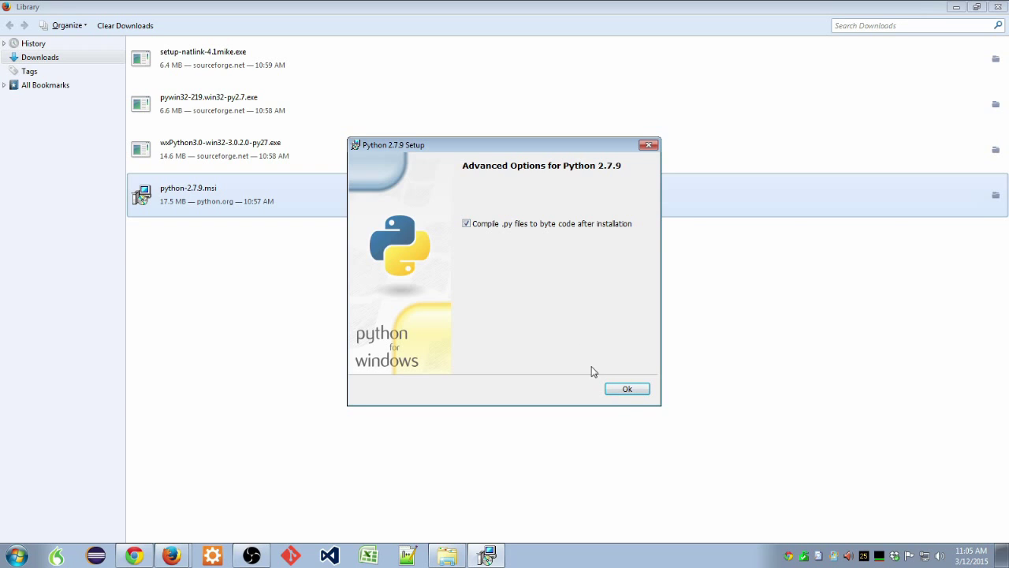
pyautogui.click(623, 392)
pyautogui.click(570, 390)
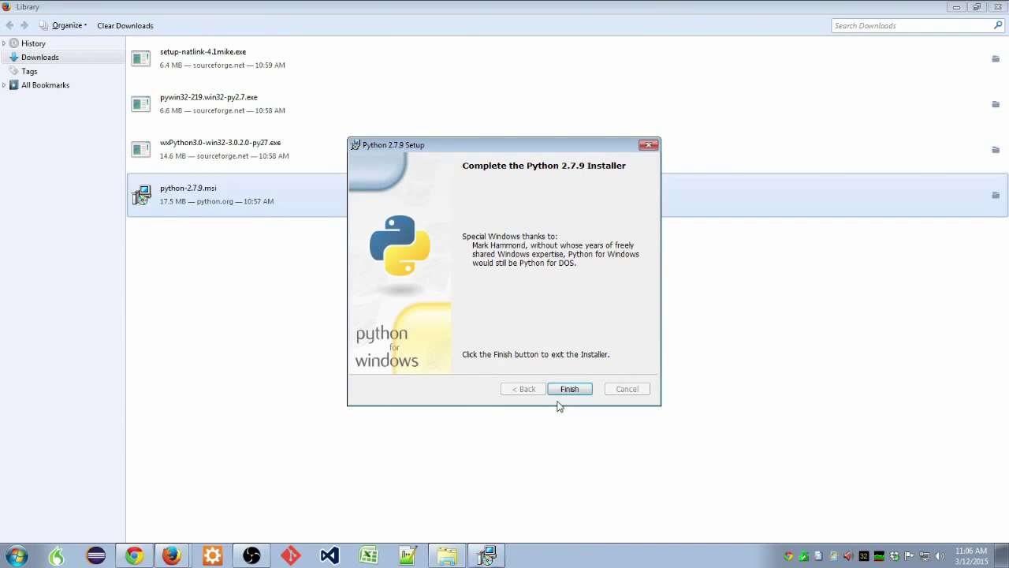
pyautogui.click(569, 389)
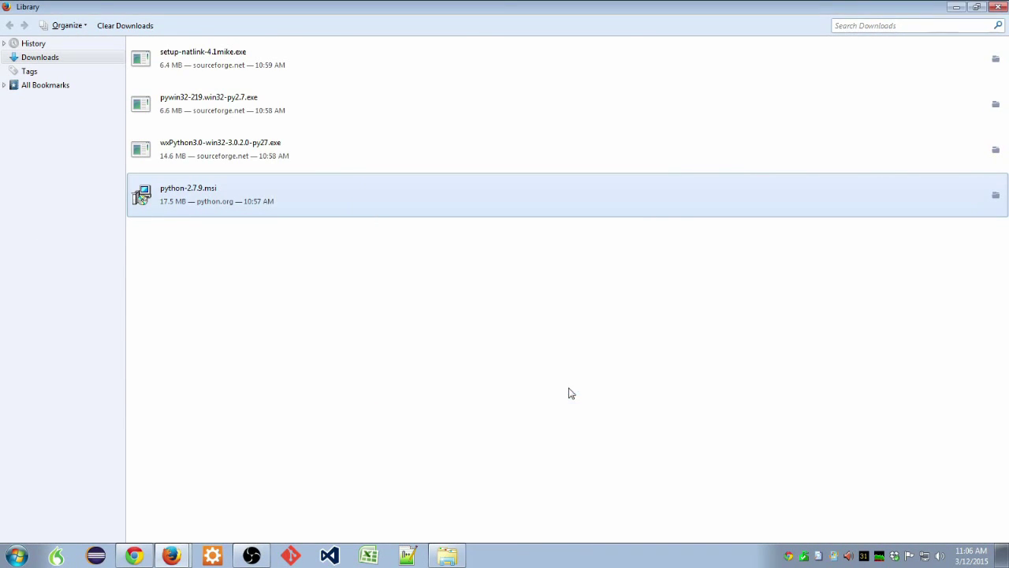
# Launch wxPython3.0-win32-3.0.2.0-py27.exe from the downloads list and accept its license agreement
pyautogui.doubleClick(295, 157)
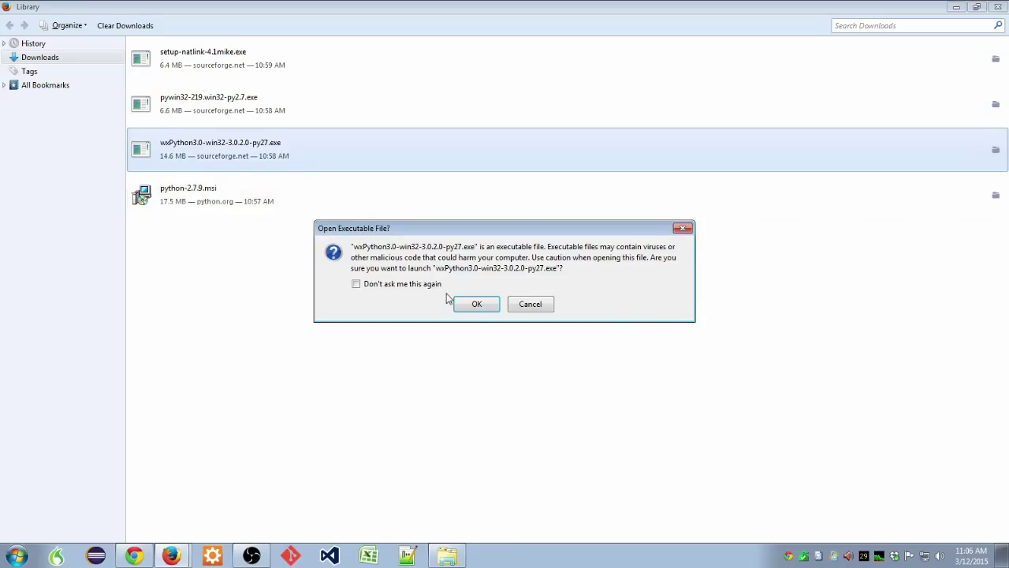
pyautogui.click(477, 305)
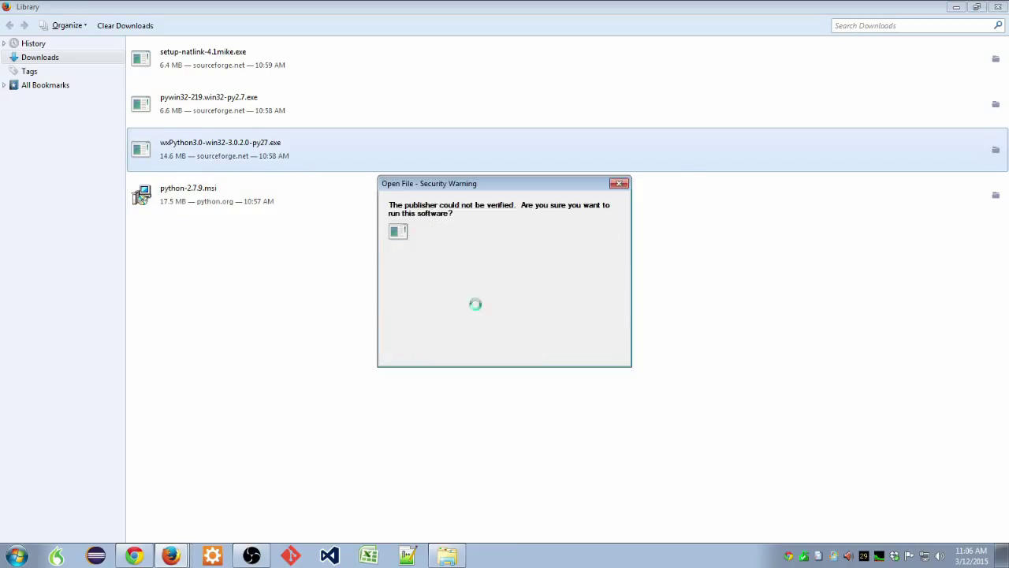
pyautogui.click(541, 289)
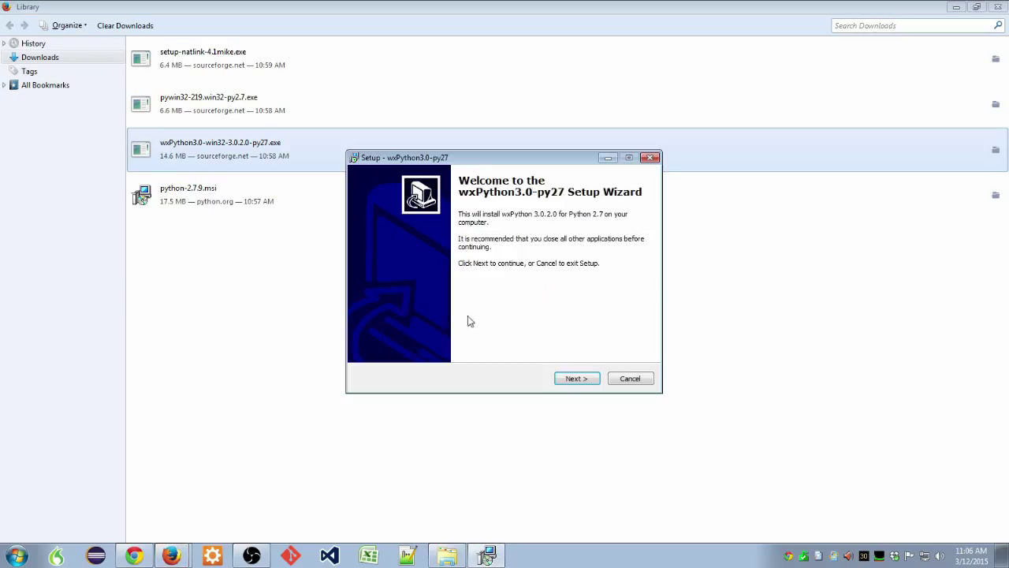
pyautogui.click(575, 379)
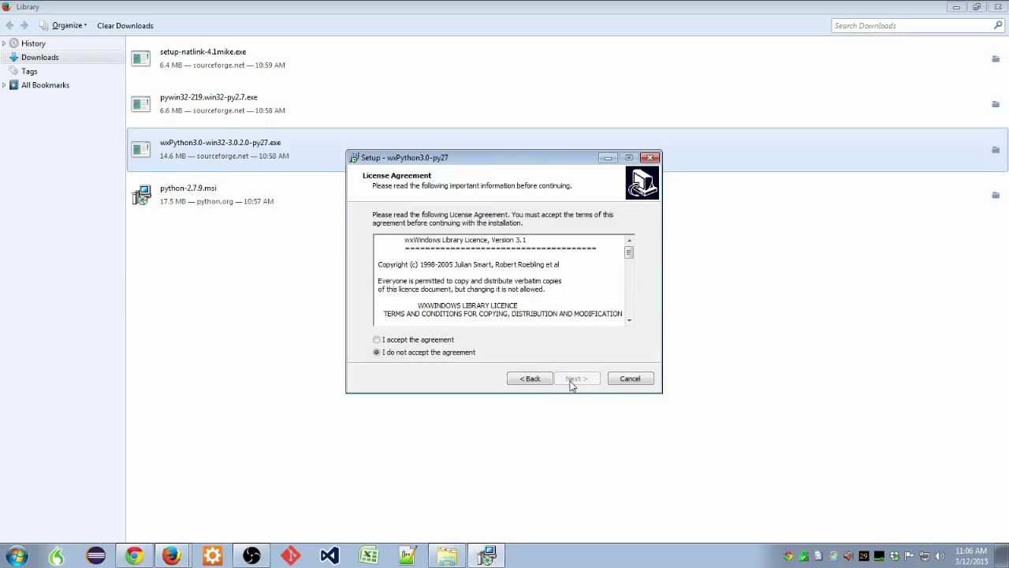
pyautogui.click(440, 340)
pyautogui.click(583, 379)
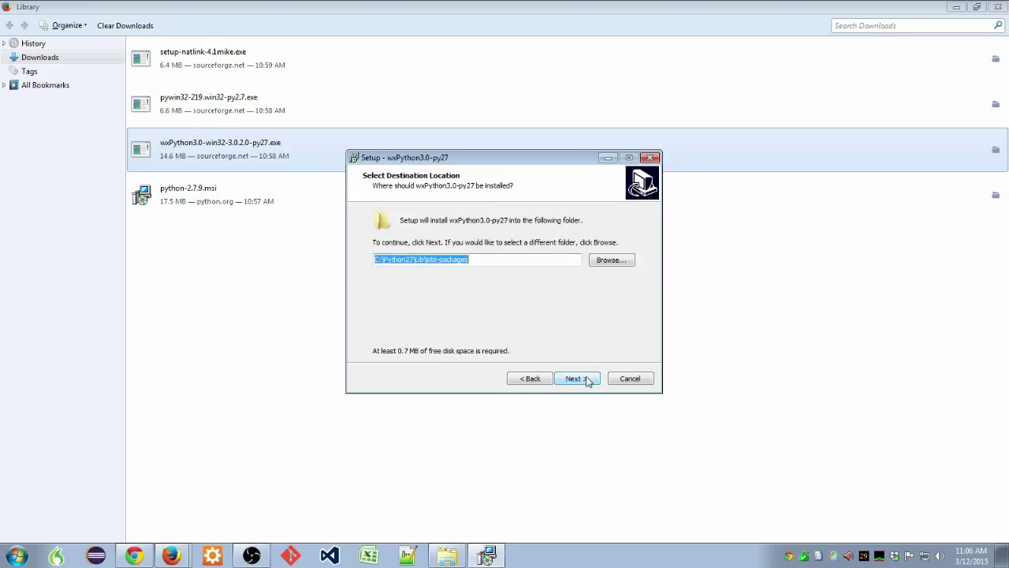
# Install wxPython into C:\Python27\Lib\site-packages, keeping the options to compile .py files and create batch files for tool scripts
pyautogui.click(586, 379)
pyautogui.click(583, 378)
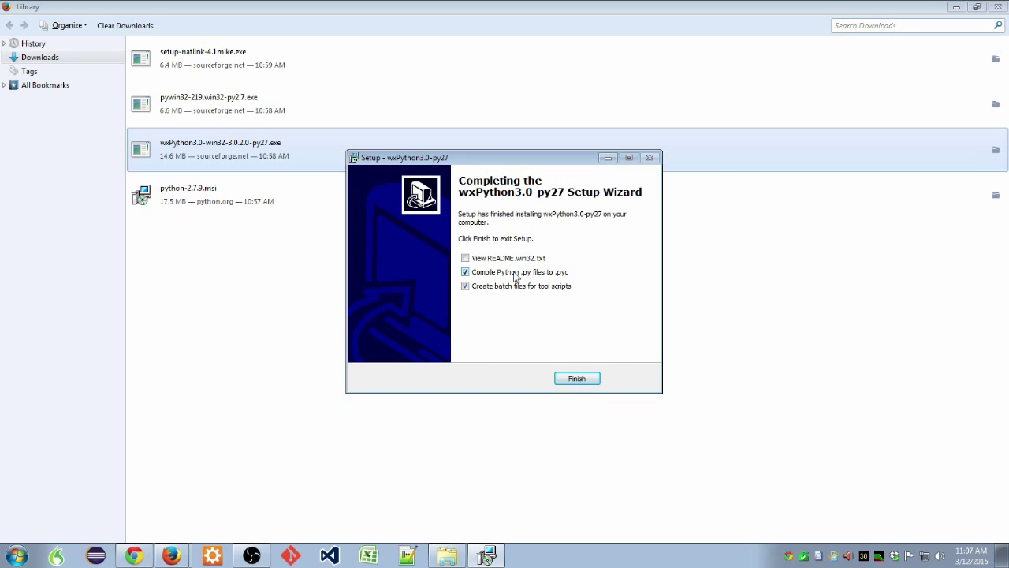
pyautogui.click(565, 377)
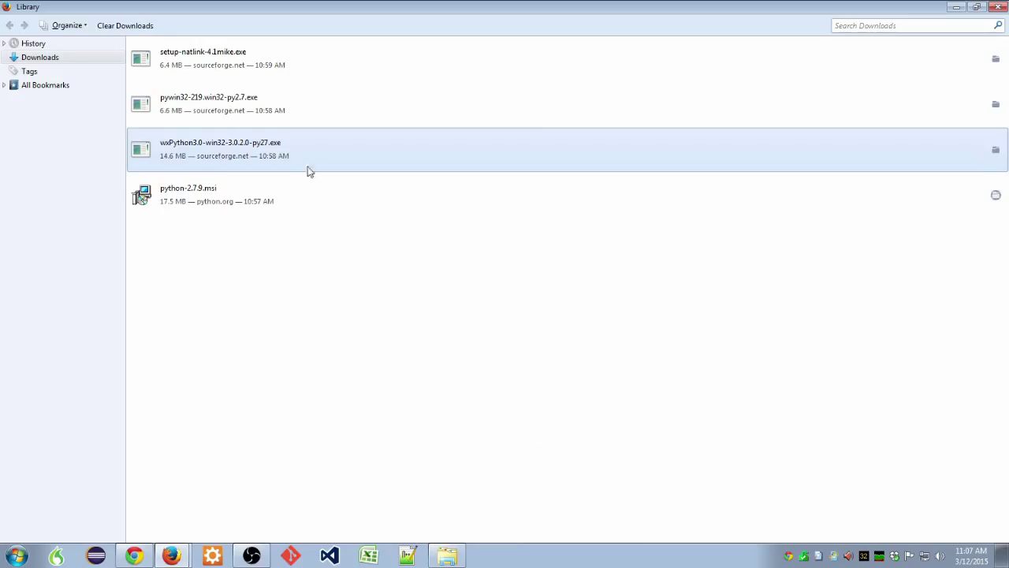
# Run pywin32-219.win32-py2.7.exe from the downloads list and install it for Python Version 2.7 in C:\Python27\
pyautogui.doubleClick(249, 111)
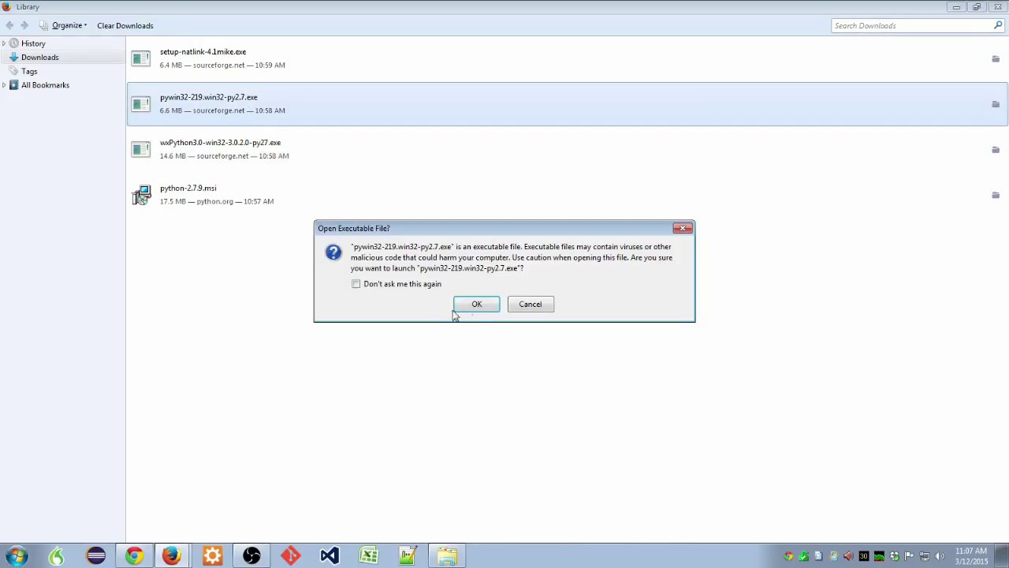
pyautogui.click(476, 305)
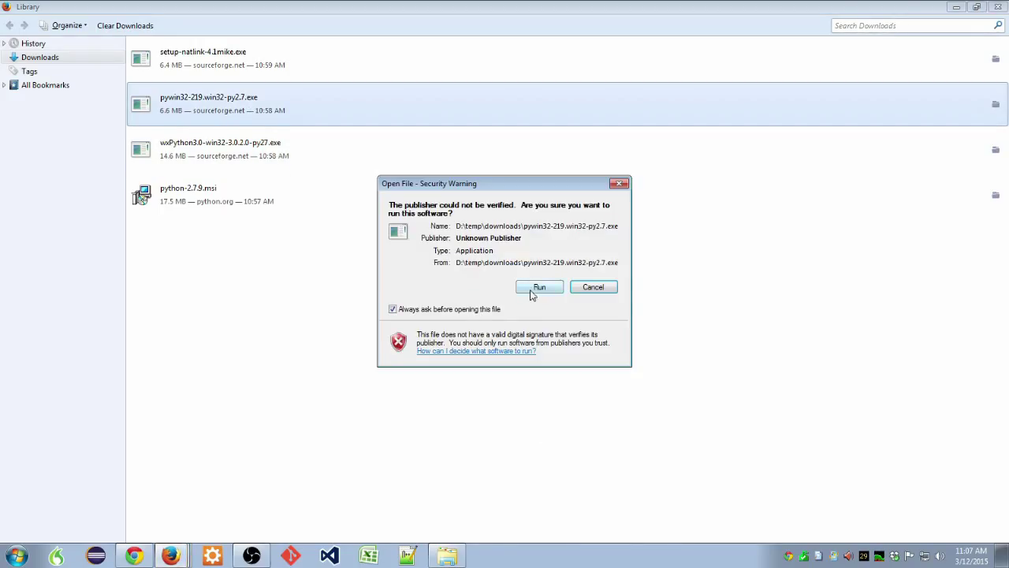
pyautogui.click(533, 290)
pyautogui.click(594, 396)
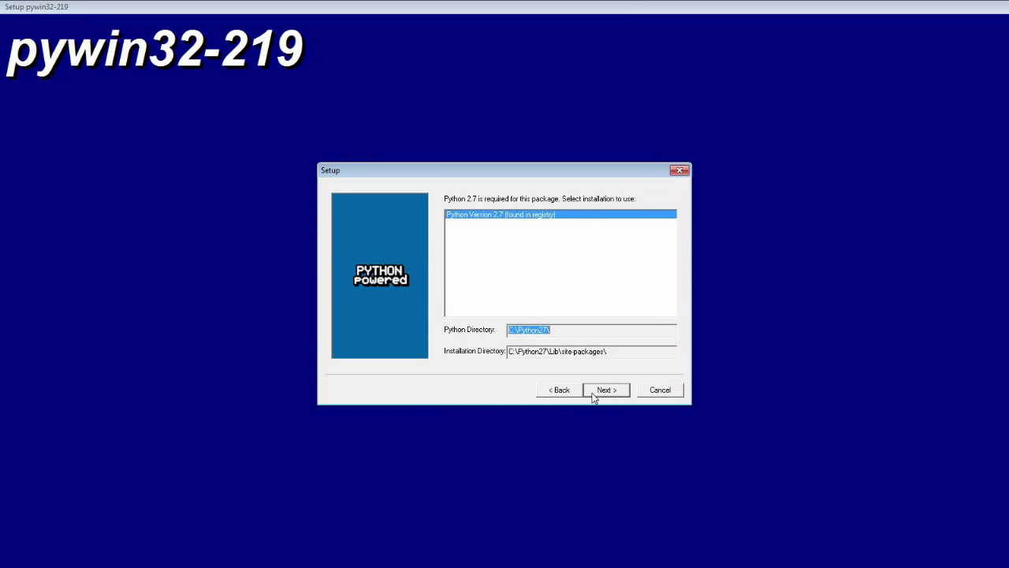
pyautogui.click(594, 395)
pyautogui.click(595, 395)
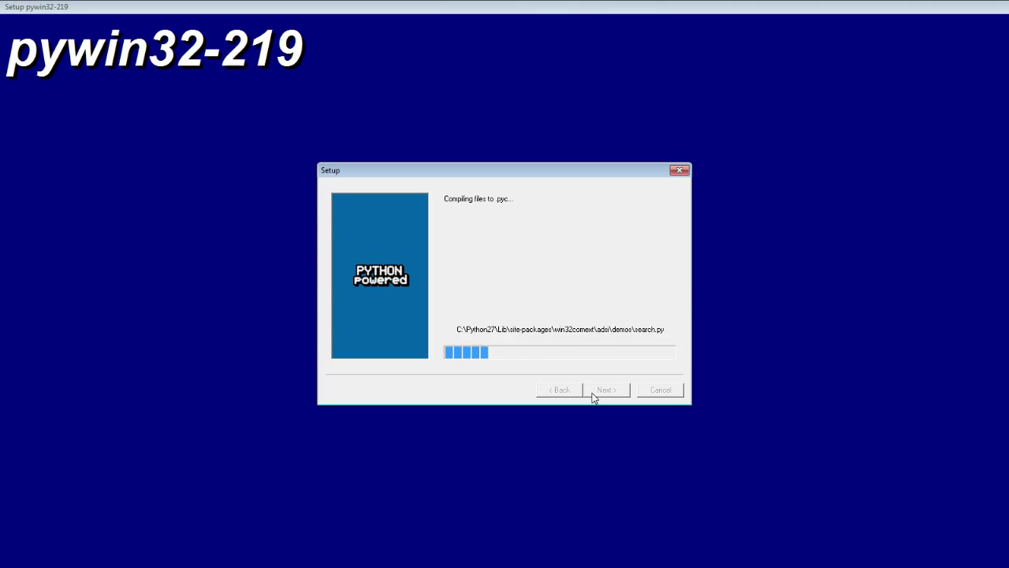
pyautogui.click(595, 396)
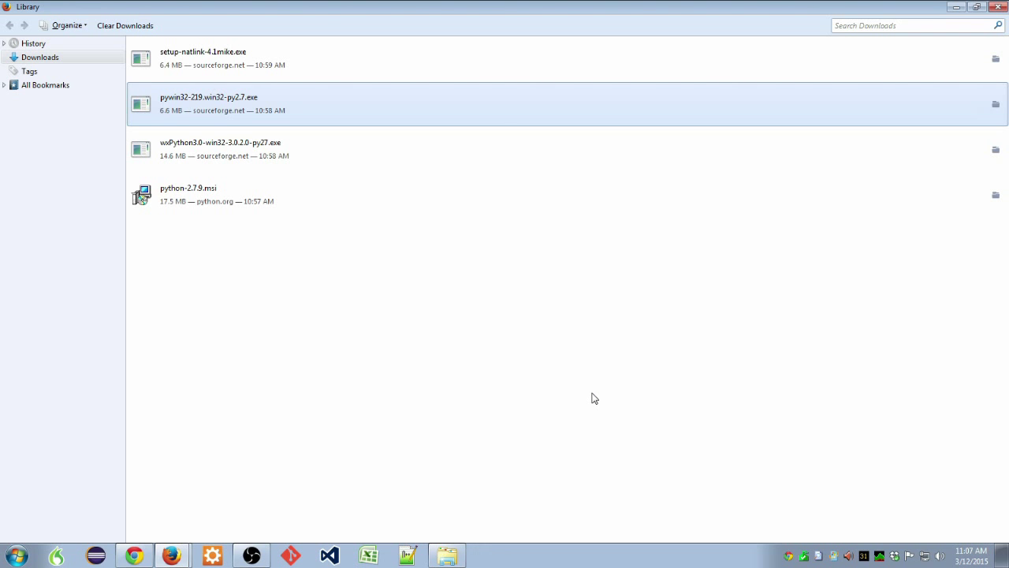
# Launch setup-natlink-4.1mike.exe from the downloads list and accept the NatLink license agreement
pyautogui.doubleClick(211, 54)
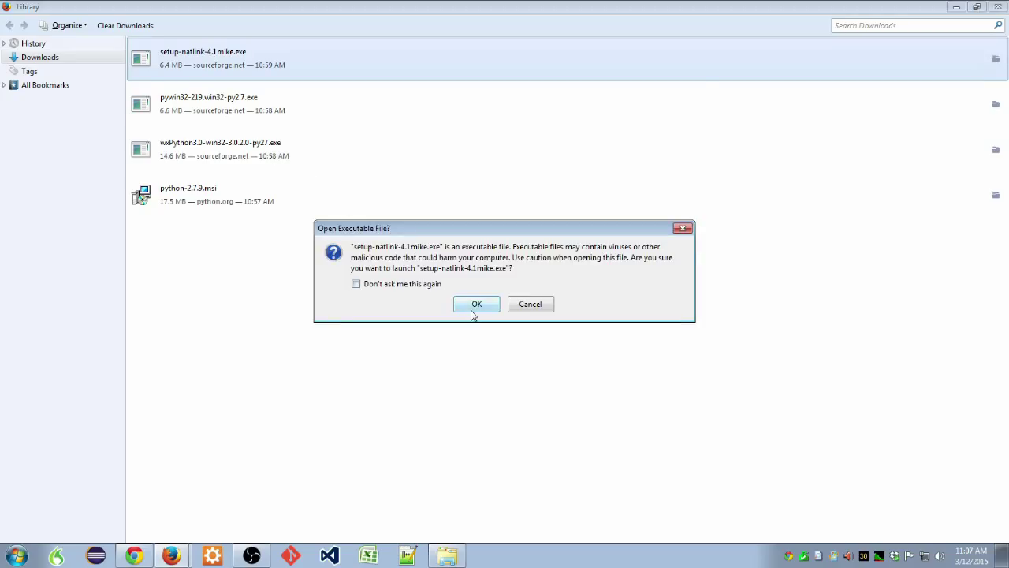
pyautogui.click(475, 305)
pyautogui.click(536, 289)
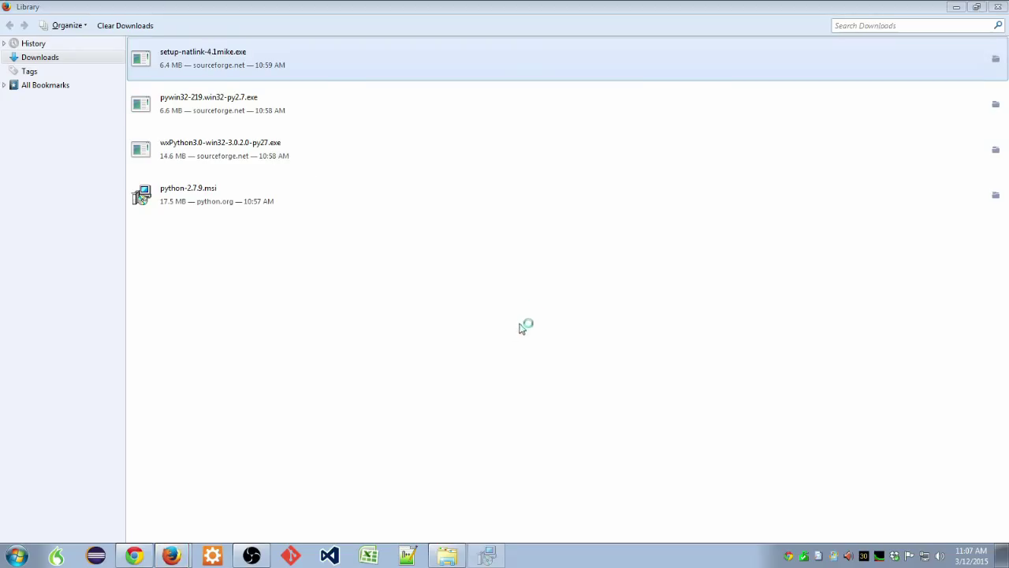
pyautogui.click(569, 379)
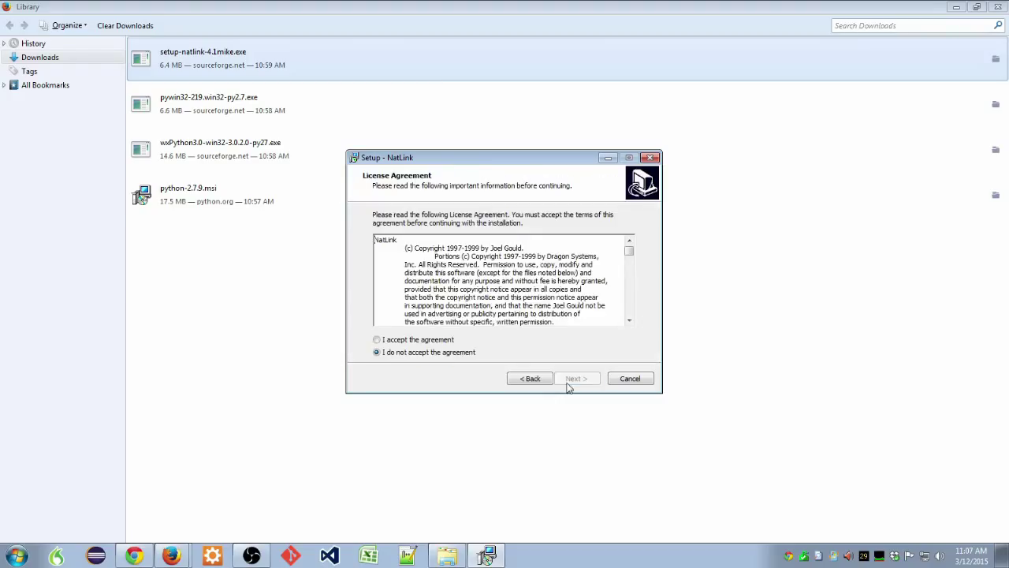
pyautogui.click(448, 340)
pyautogui.click(582, 380)
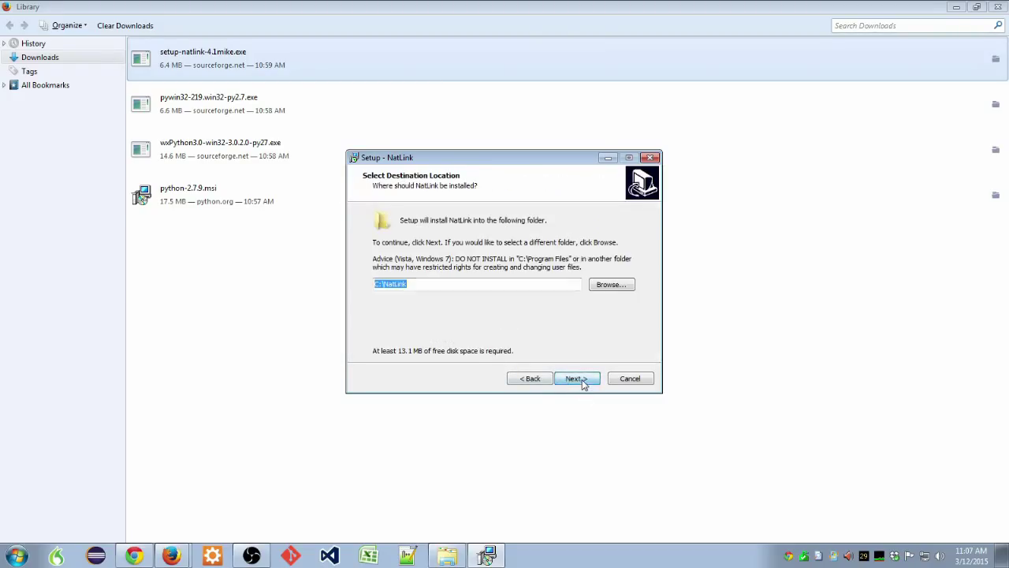
# Install NatLink into the existing C:\NatLink folder with the NatLink program group and finish the setup
pyautogui.click(569, 379)
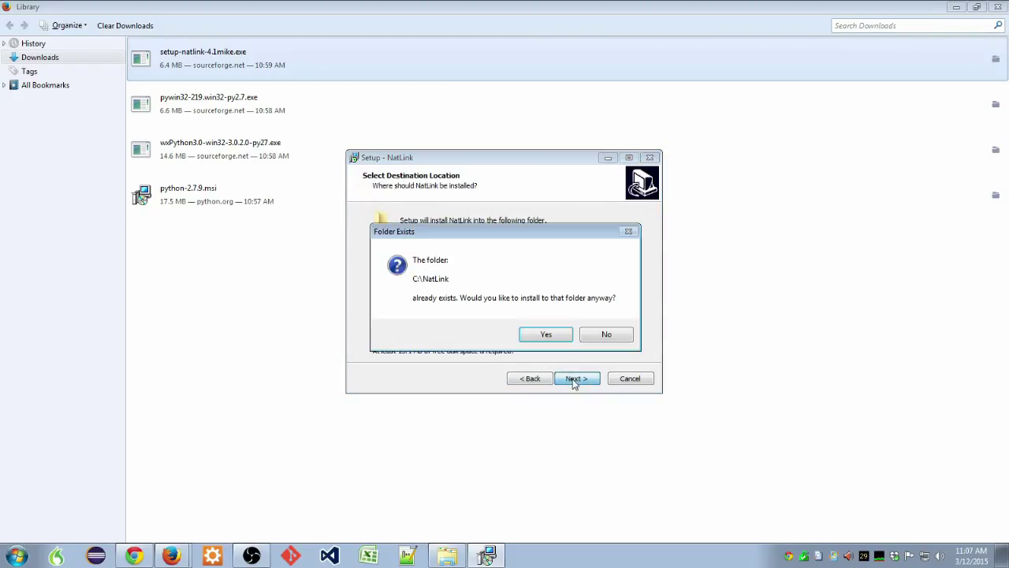
pyautogui.click(544, 334)
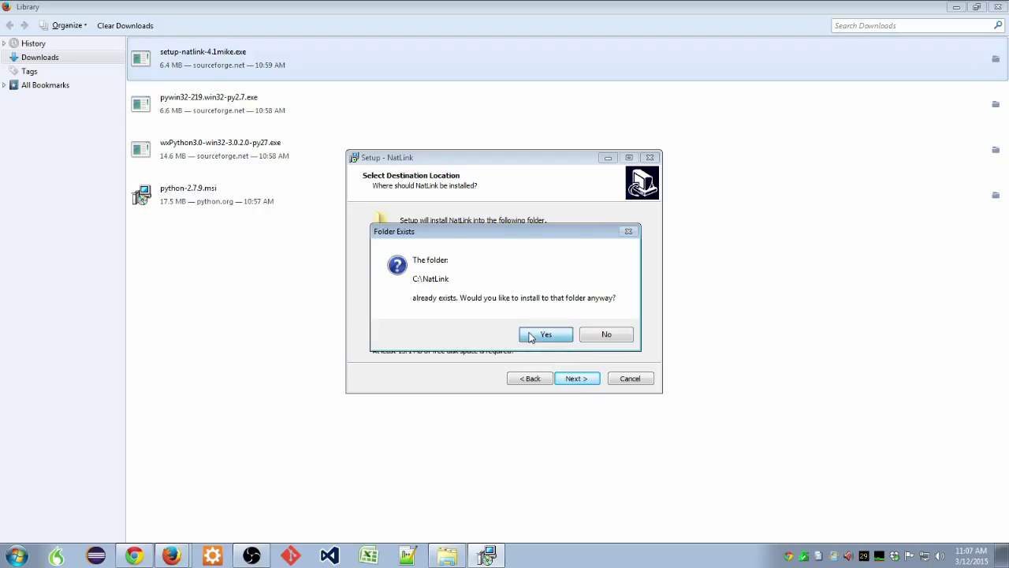
pyautogui.click(580, 380)
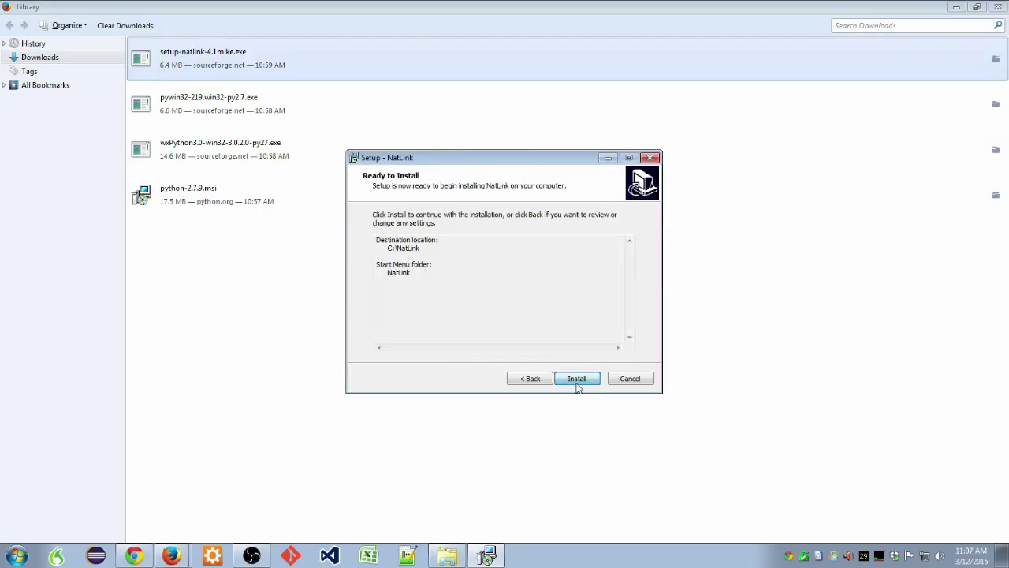
pyautogui.click(576, 380)
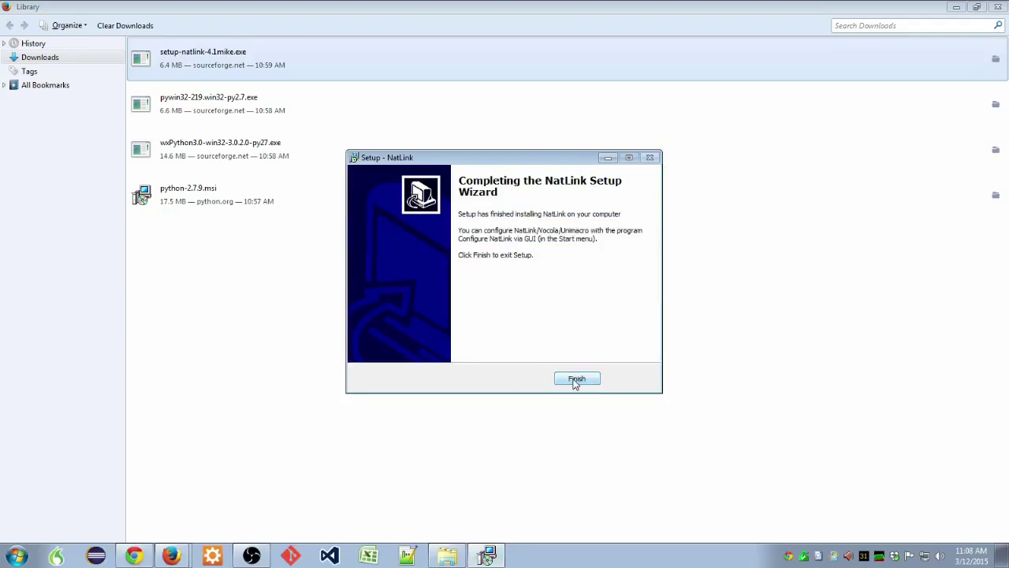
pyautogui.click(576, 380)
# Close the downloads library and the browser, and launch "Configure NatLink via GUI" from the NatLink program folder
pyautogui.click(998, 7)
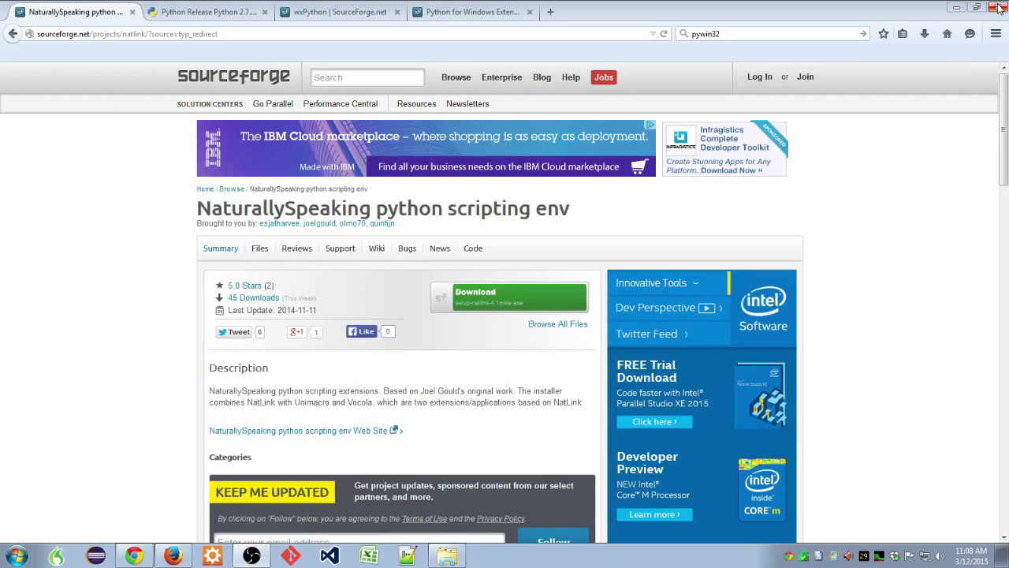
pyautogui.click(998, 7)
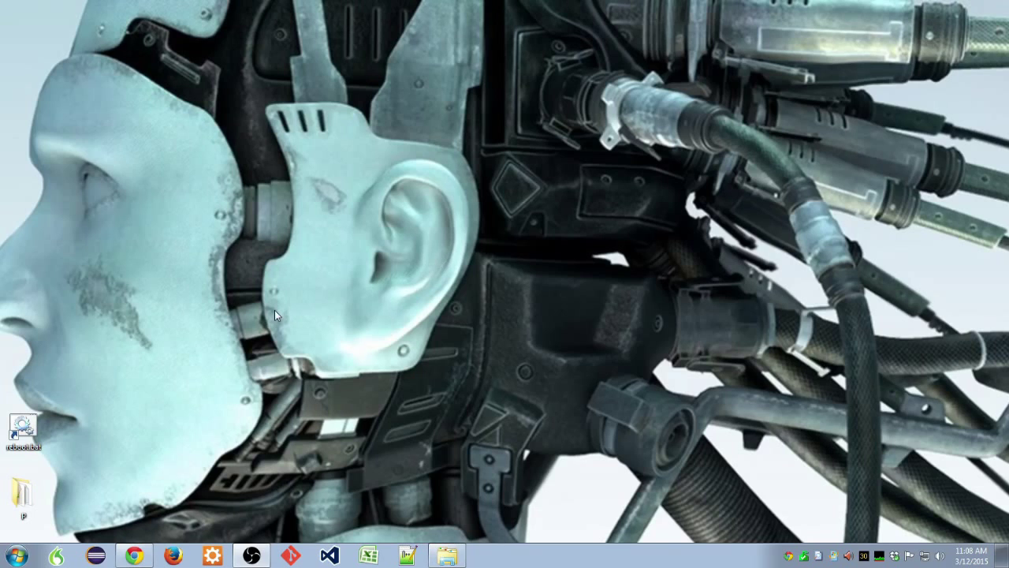
pyautogui.click(16, 556)
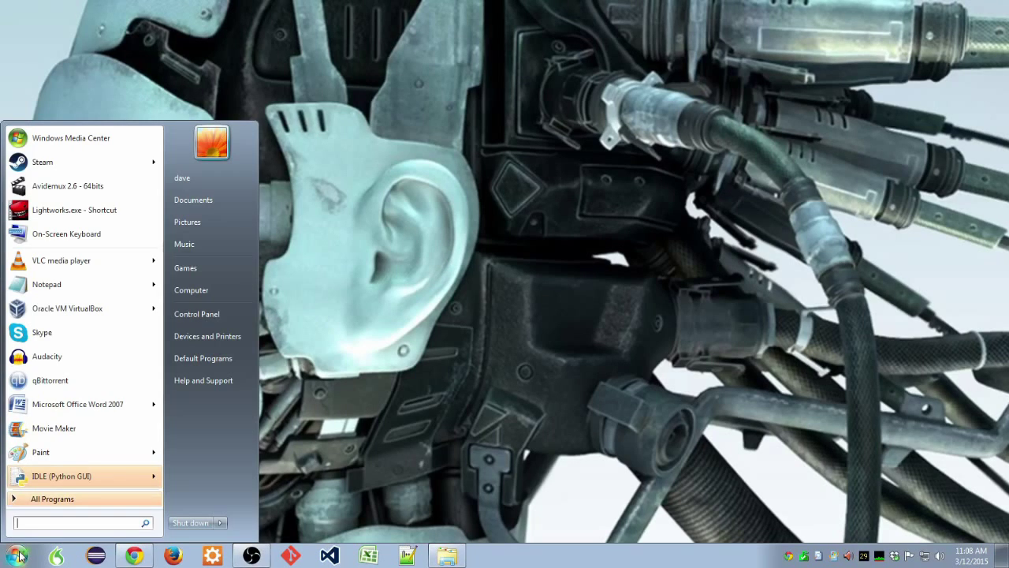
pyautogui.click(47, 498)
pyautogui.scroll(-4, 95, 363)
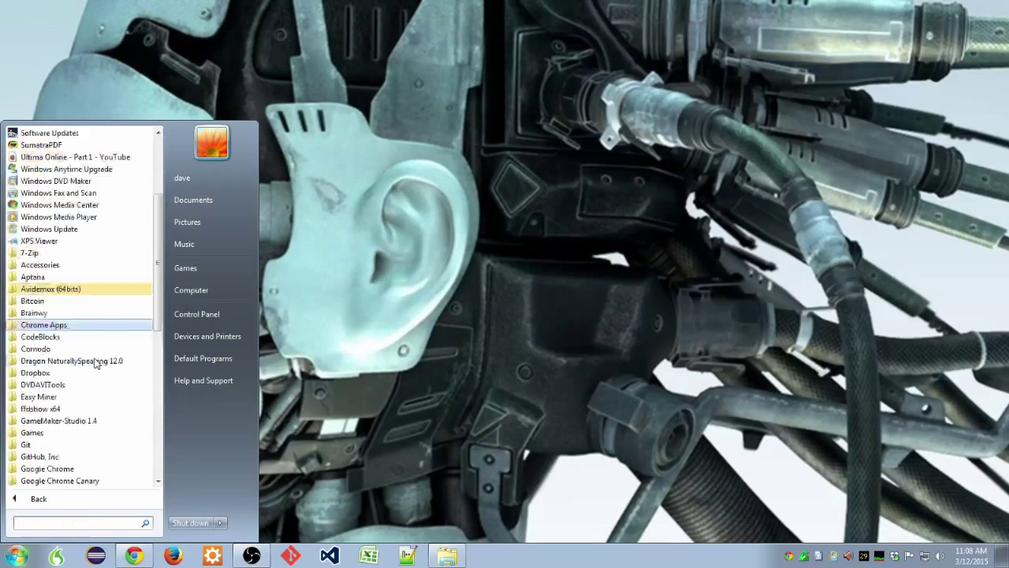
pyautogui.scroll(-10, 95, 363)
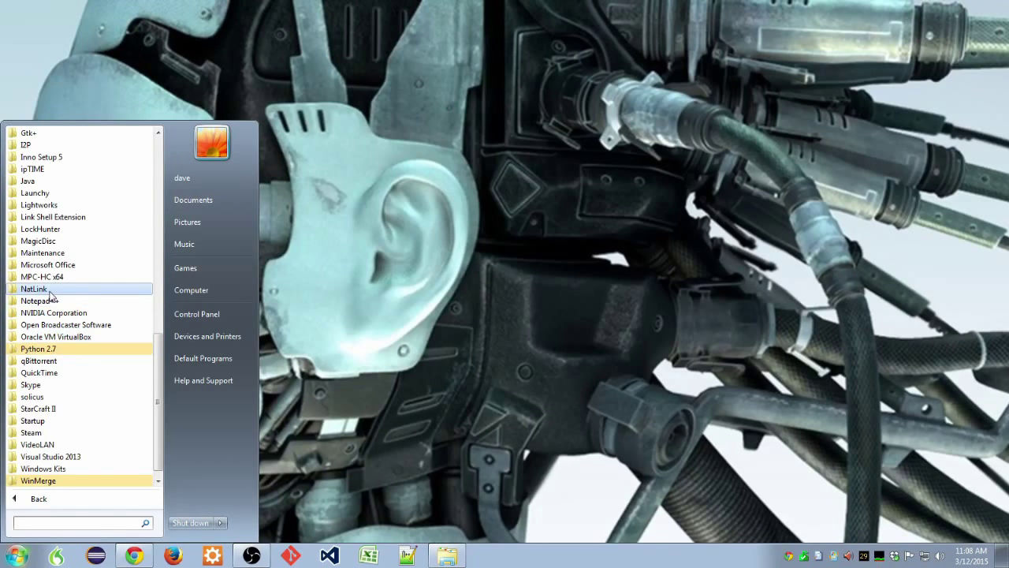
pyautogui.click(35, 289)
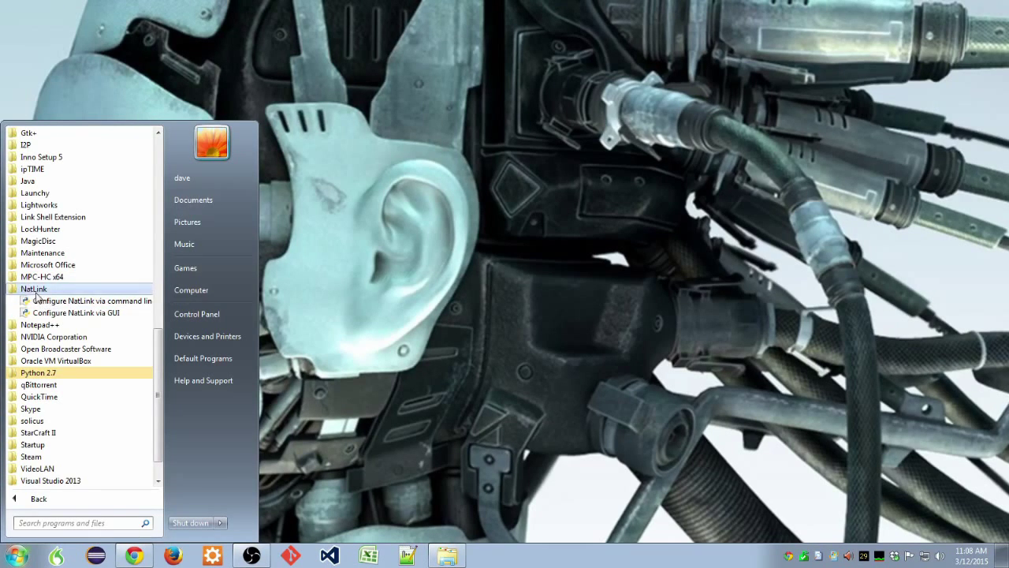
pyautogui.click(82, 315)
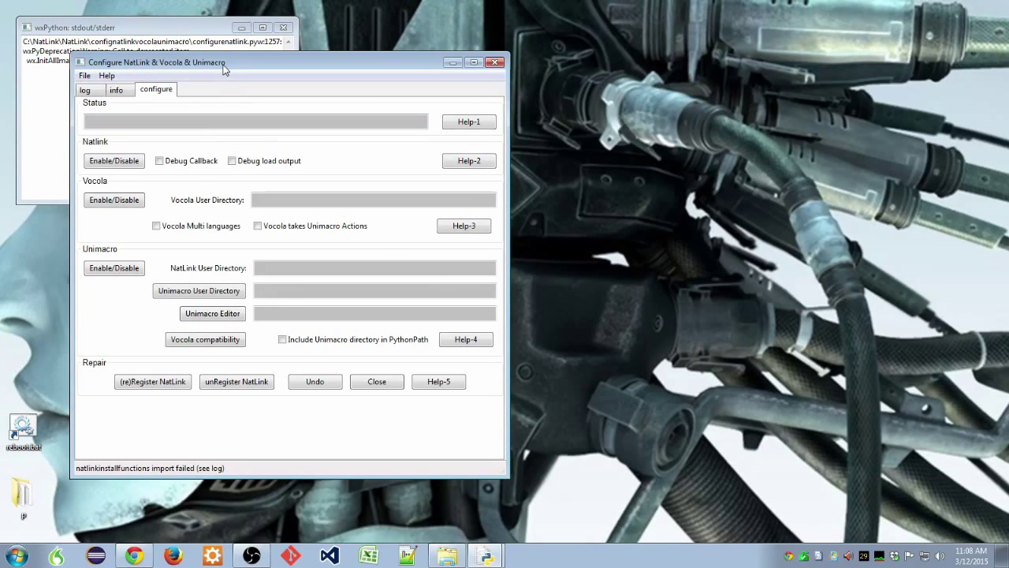
pyautogui.moveTo(223, 70); pyautogui.dragTo(295, 89)
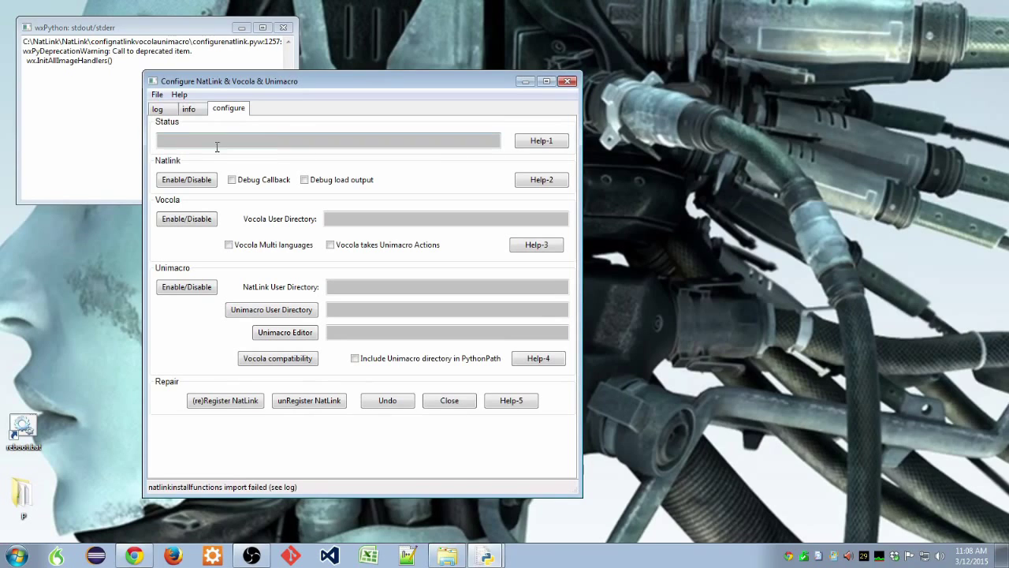
# Compare the info and configure pages of the NatLink configuration window, checking the status and DNS path fields
pyautogui.click(190, 112)
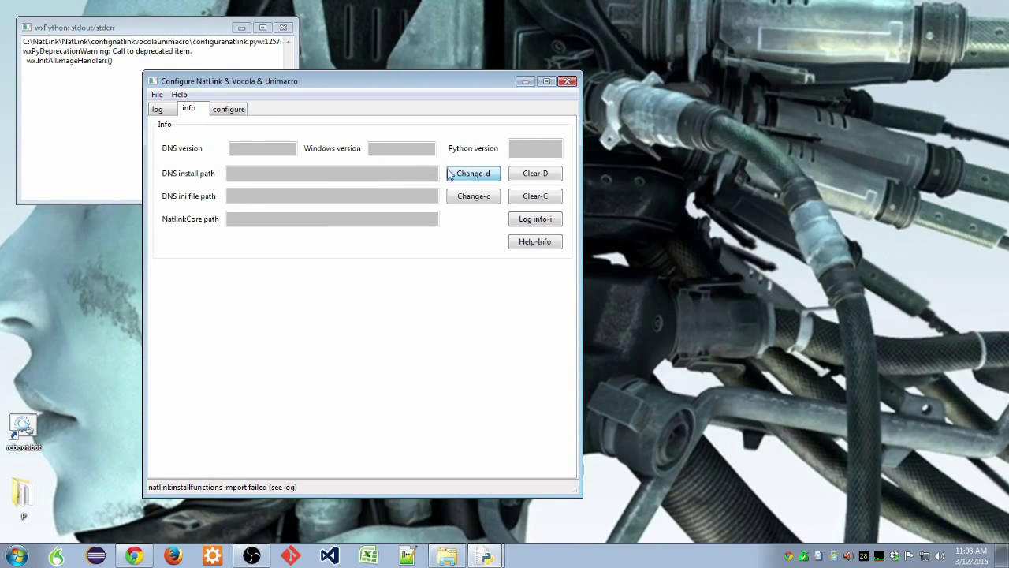
pyautogui.click(229, 109)
pyautogui.click(188, 108)
pyautogui.click(228, 109)
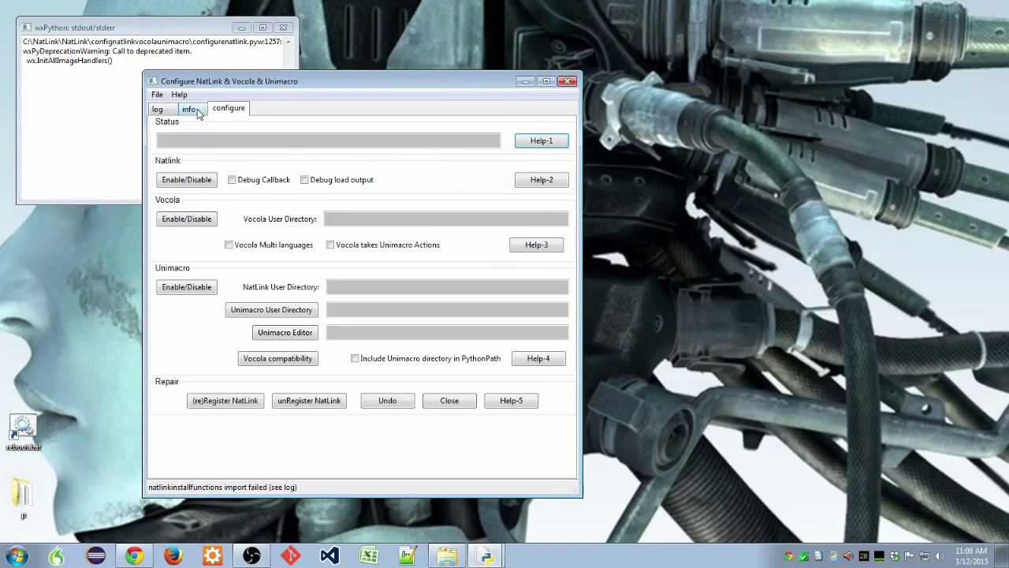
pyautogui.click(189, 109)
pyautogui.click(228, 109)
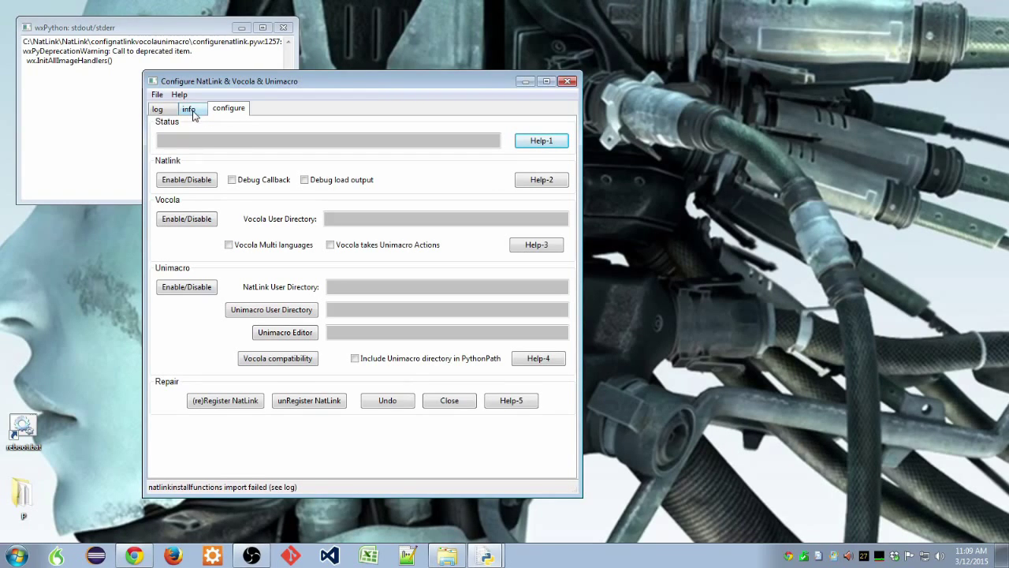
# Switch to C:\NatLink\NatLink\MacroSystem\core and Notepad++, and examine the accented characters in "Français" and "Español" in the languages list of natlinkstatus.py
pyautogui.click(450, 557)
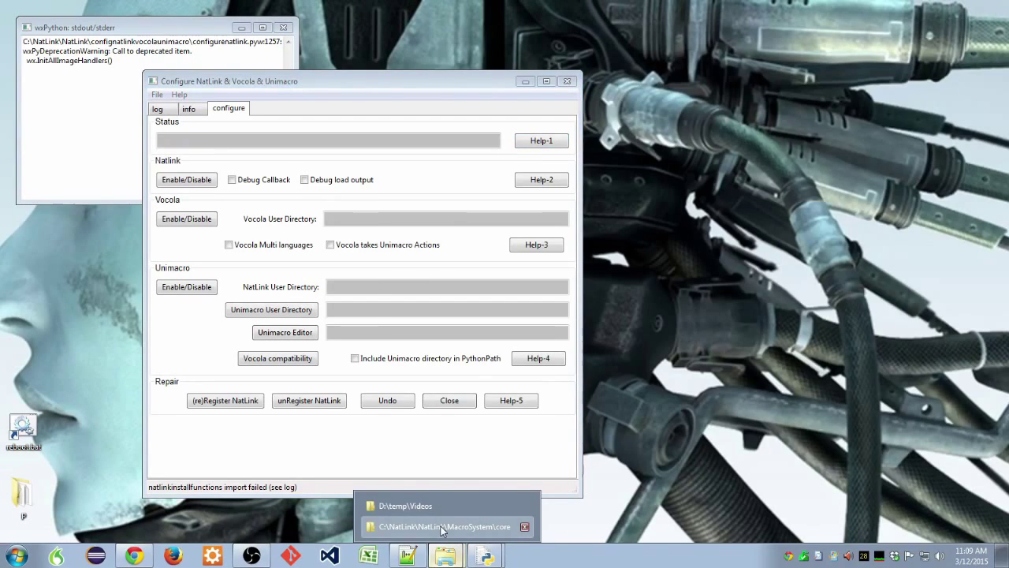
pyautogui.click(442, 526)
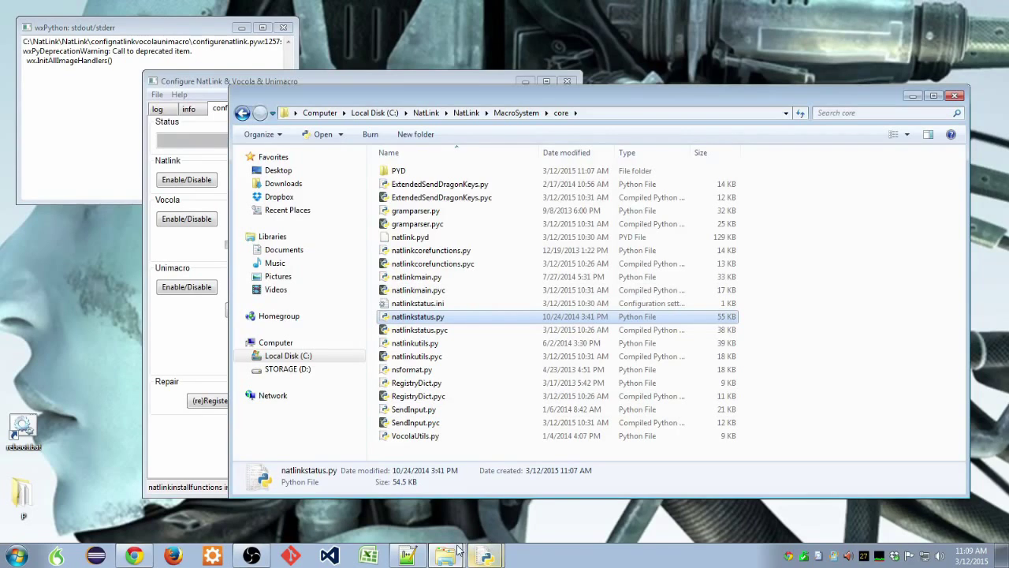
pyautogui.click(407, 556)
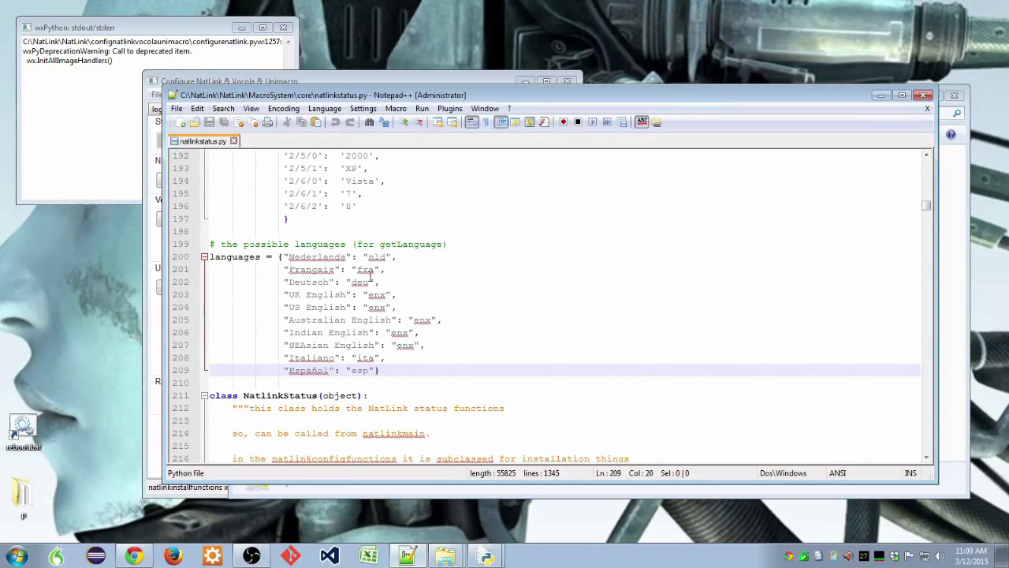
pyautogui.moveTo(317, 269); pyautogui.dragTo(312, 269)
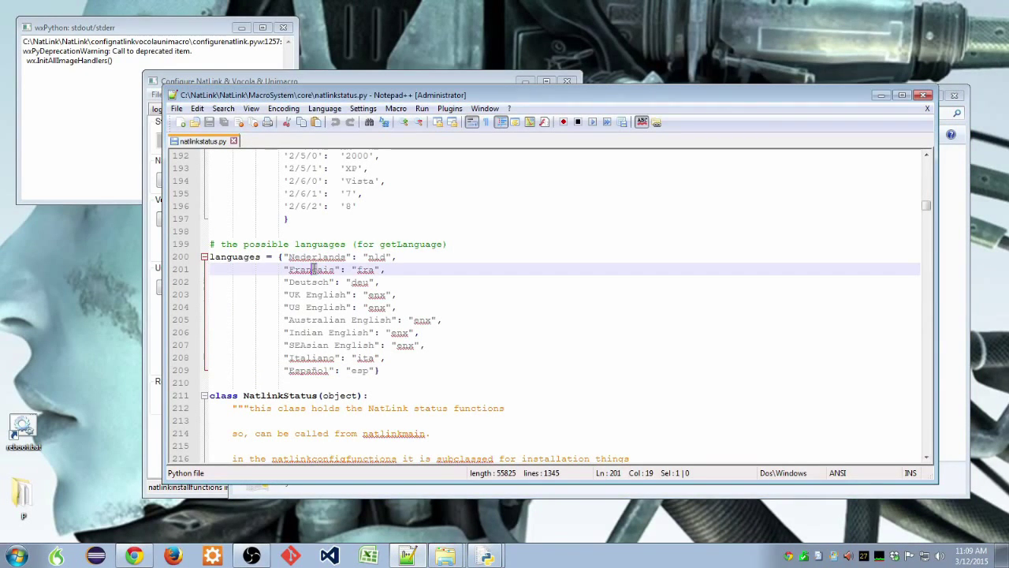
pyautogui.moveTo(318, 370); pyautogui.dragTo(312, 370)
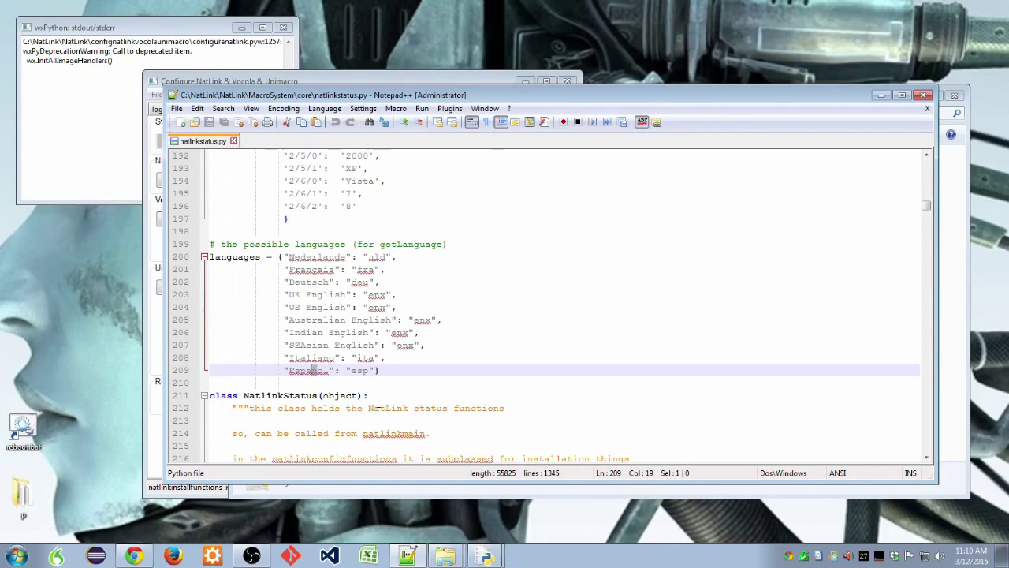
pyautogui.moveTo(319, 270); pyautogui.dragTo(313, 269)
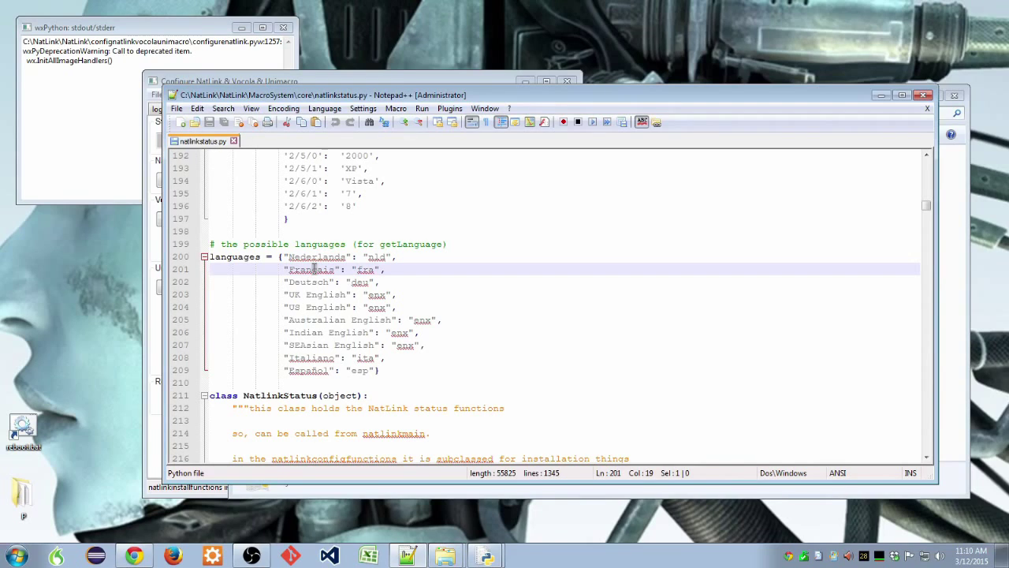
pyautogui.moveTo(318, 371); pyautogui.dragTo(312, 371)
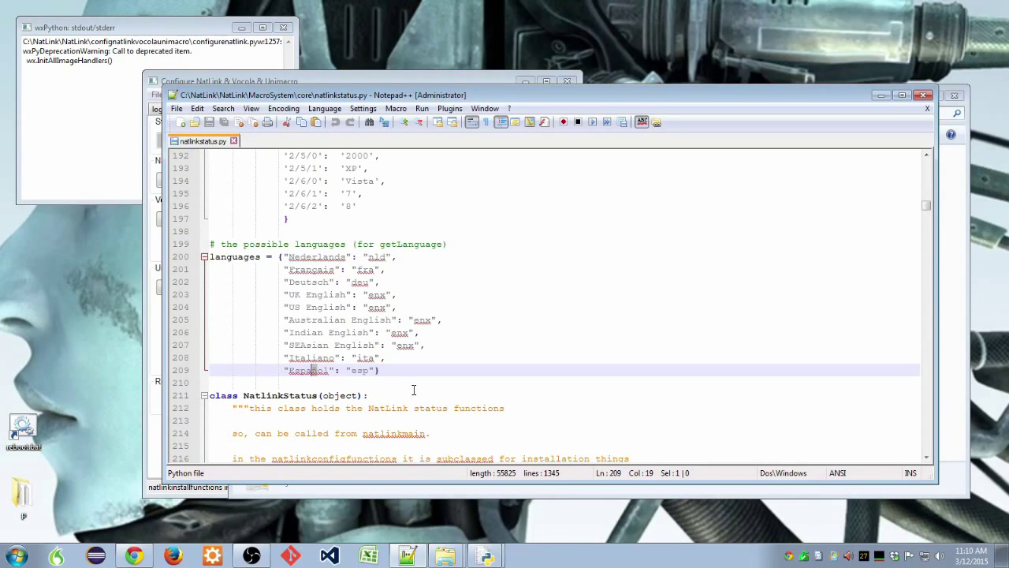
pyautogui.click(881, 95)
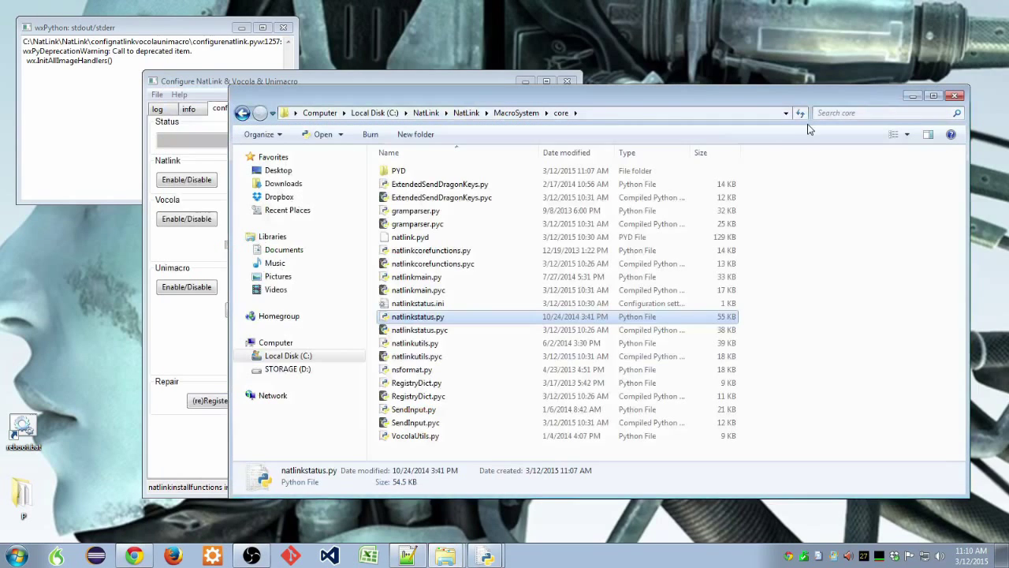
pyautogui.doubleClick(451, 318)
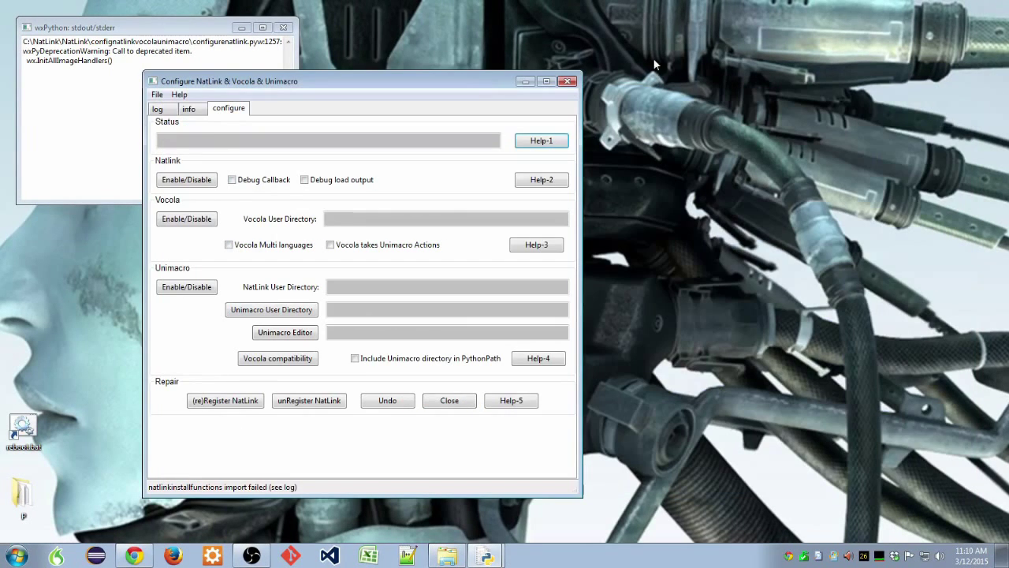
# Close the NatLink configuration and wxPython output windows, and relaunch "Configure NatLink via GUI" from the NatLink program folder
pyautogui.click(565, 82)
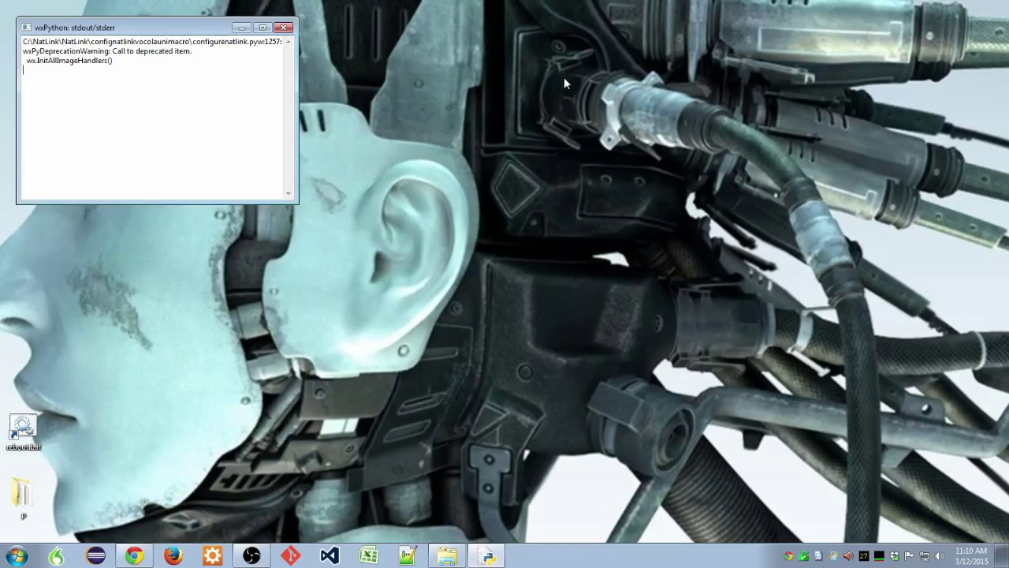
pyautogui.click(284, 27)
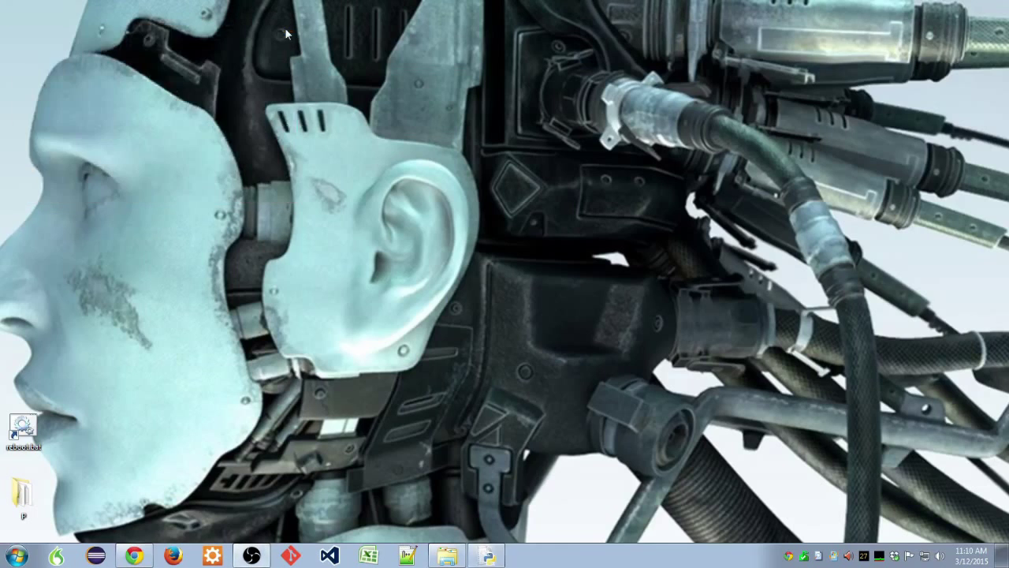
pyautogui.click(16, 556)
pyautogui.click(59, 498)
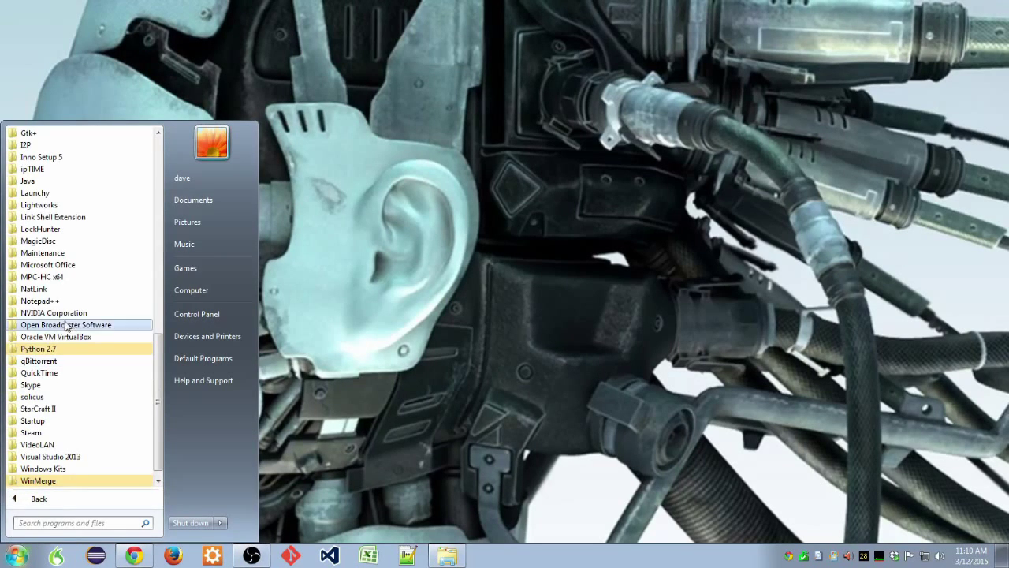
pyautogui.click(56, 290)
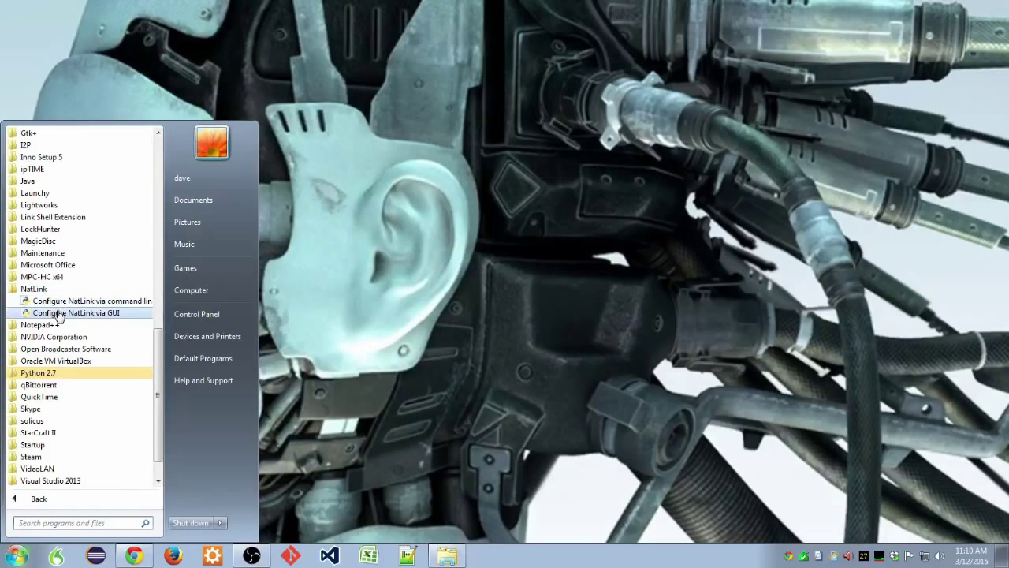
pyautogui.click(71, 313)
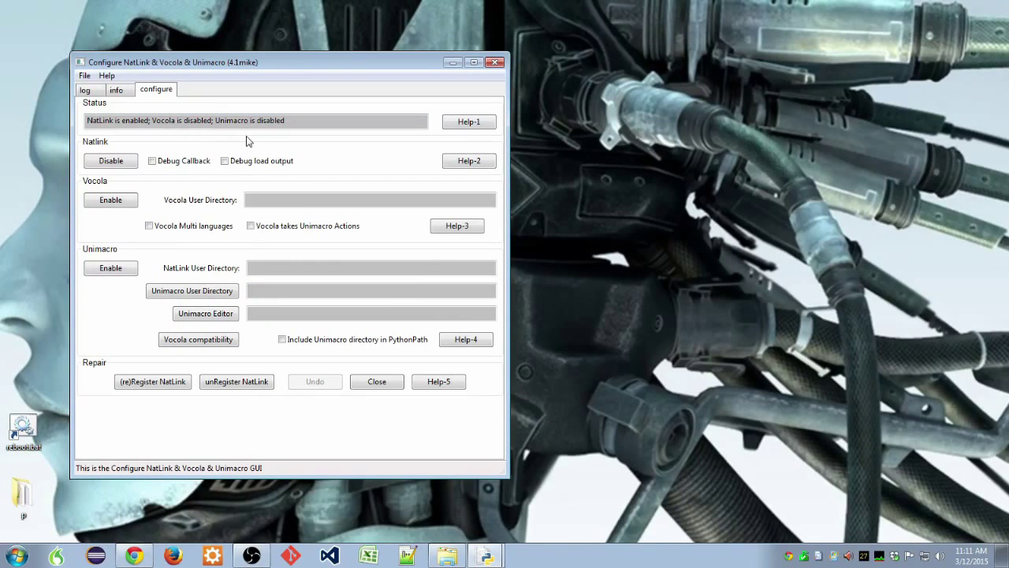
# Check the DNS version and paths on the info page, view the DNS install folder selection without changing it, and return to the configure page
pyautogui.click(121, 93)
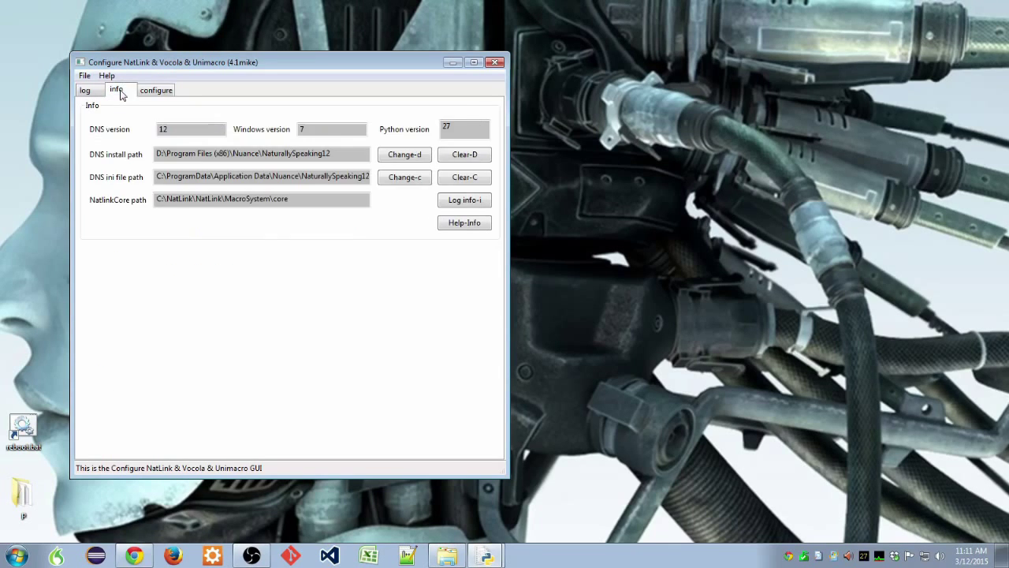
pyautogui.click(144, 91)
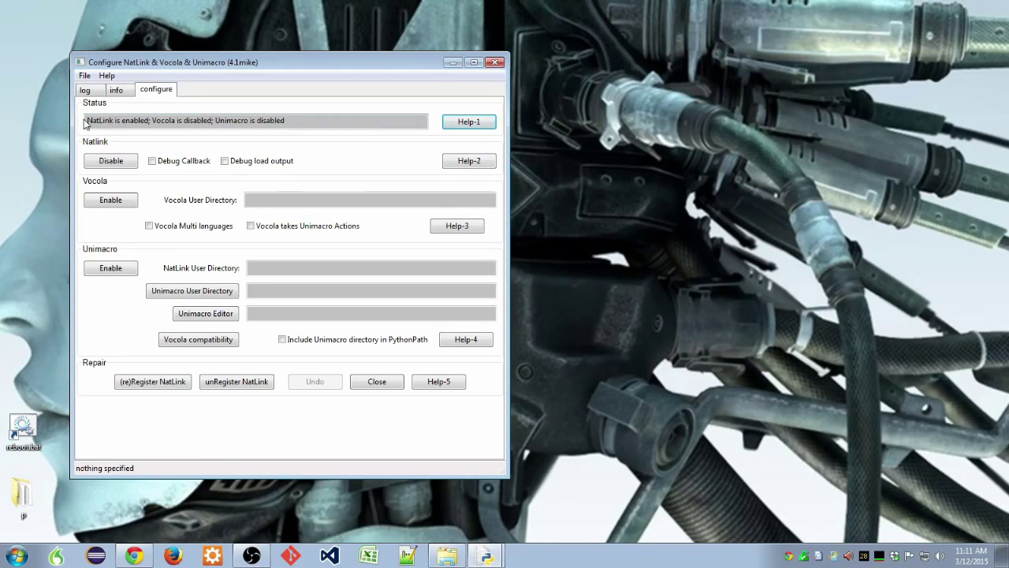
pyautogui.click(115, 92)
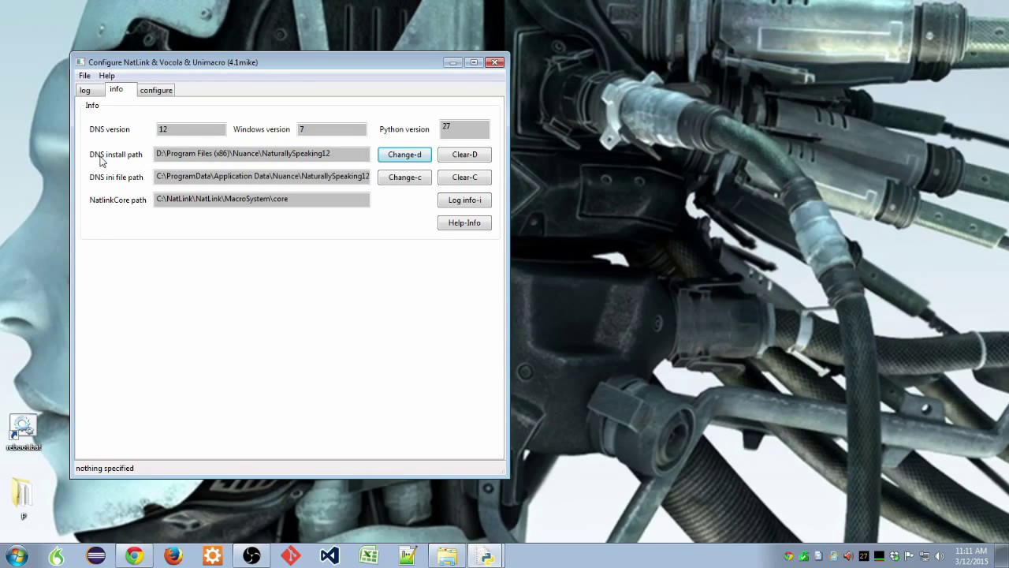
pyautogui.click(384, 156)
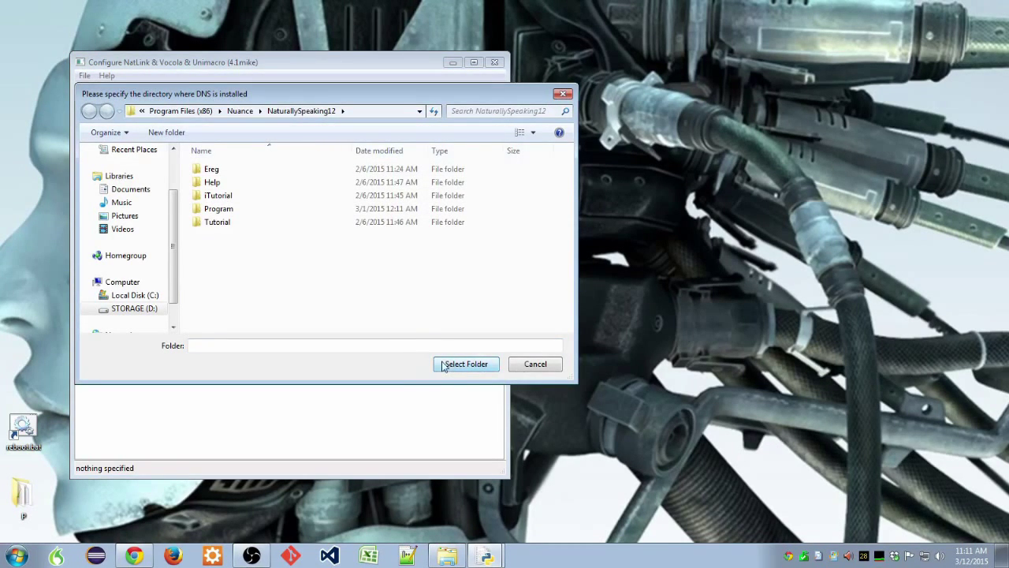
pyautogui.click(534, 365)
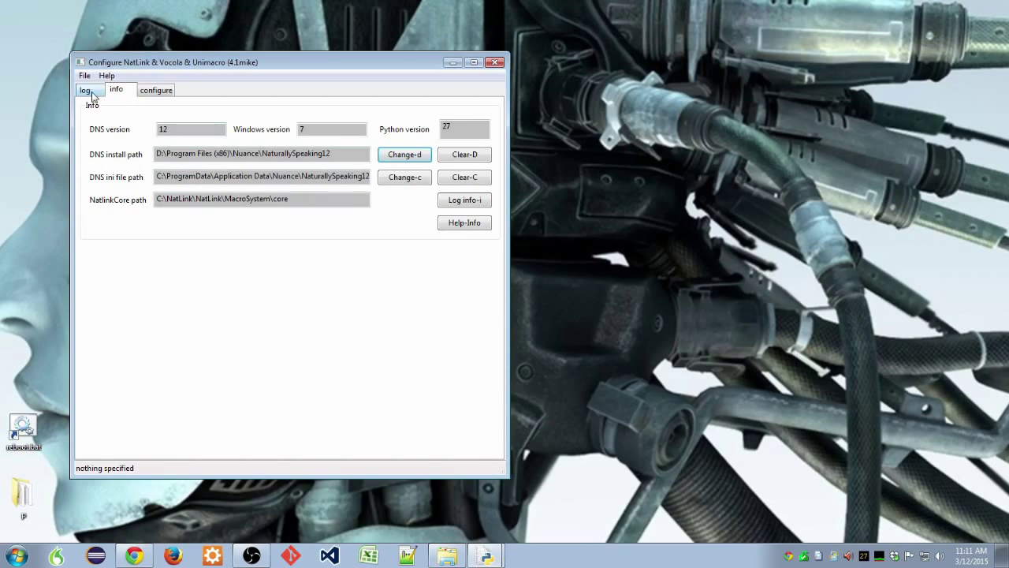
pyautogui.hotkey('ctrl', 'Tab')
pyautogui.click(117, 92)
pyautogui.click(148, 92)
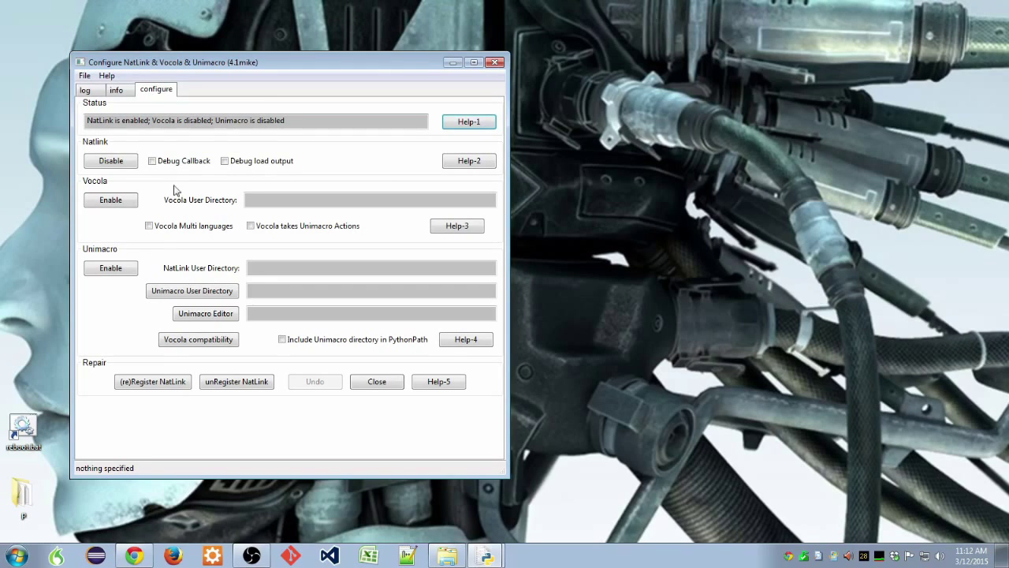
# Re-register NatLink, acknowledge the restart message, and close the NatLink configuration window
pyautogui.click(175, 382)
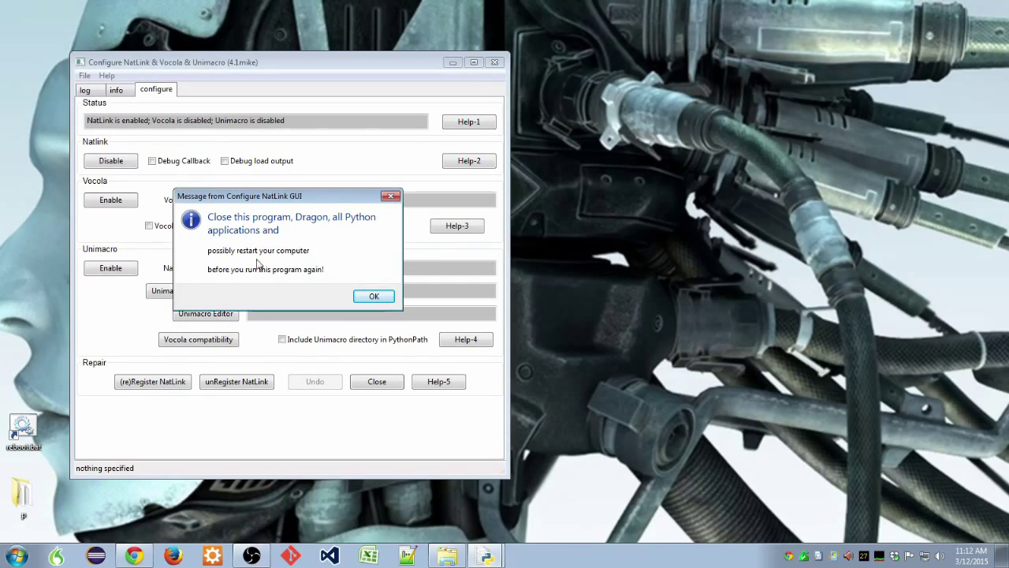
pyautogui.click(375, 298)
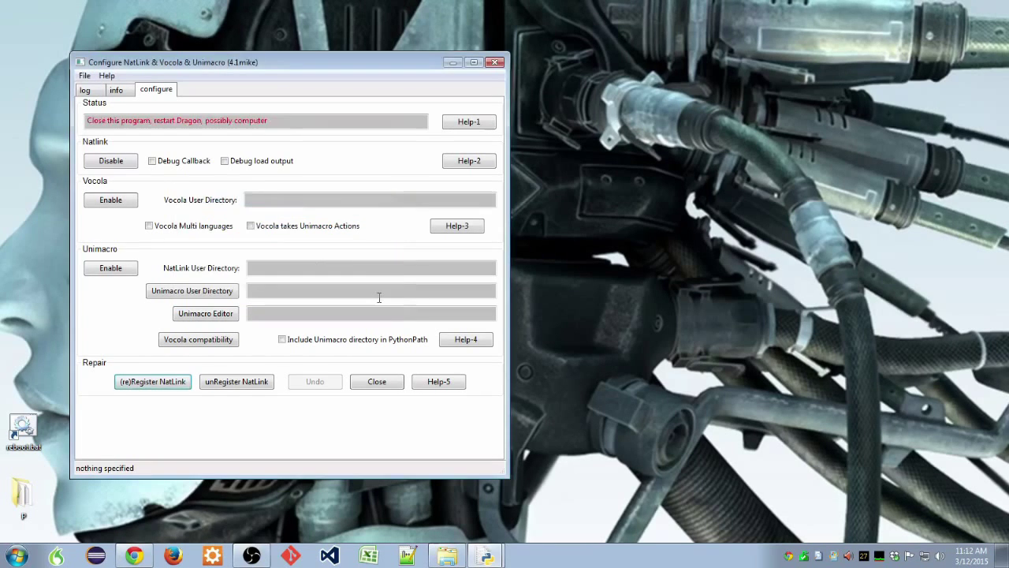
pyautogui.click(495, 62)
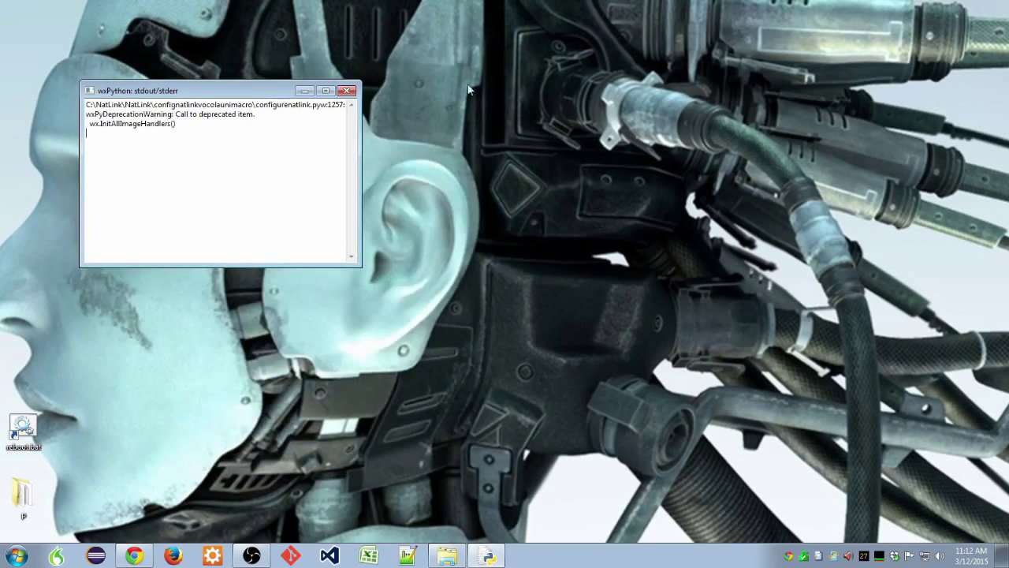
# Close the remaining wxPython output window and launch Dragon NaturallySpeaking
pyautogui.click(16, 555)
pyautogui.click(16, 555)
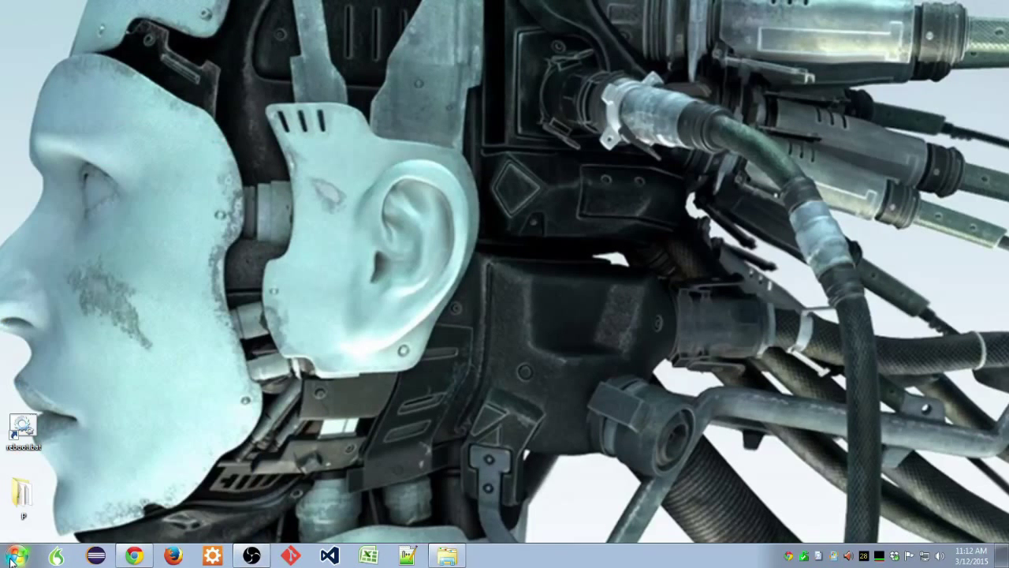
pyautogui.click(56, 556)
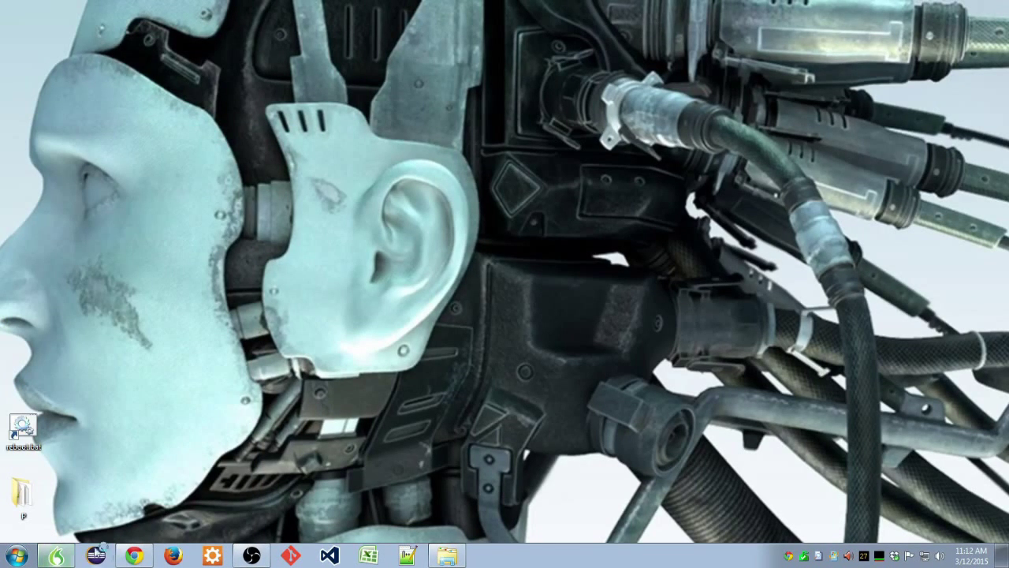